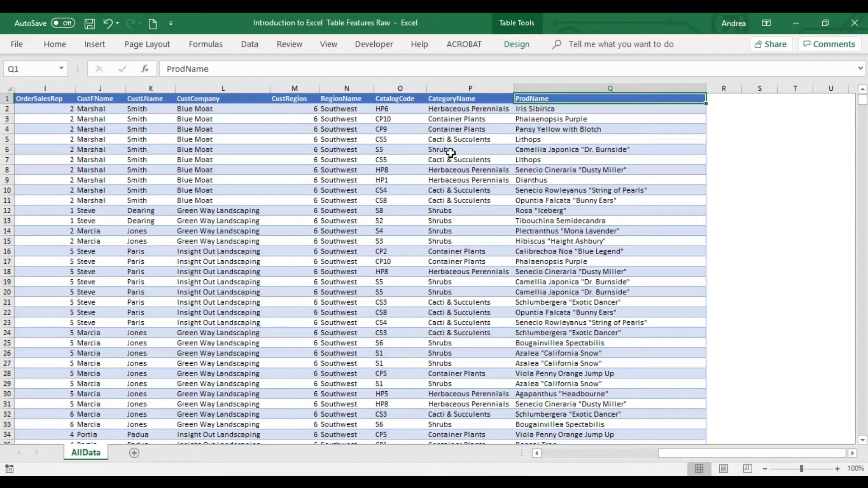
# Turn off Banded Rows for the order table in the table design options
pyautogui.press('Left')
pyautogui.press('Left')
pyautogui.press('Left')
pyautogui.press('Left')
pyautogui.press('Left')
pyautogui.press('Left')
pyautogui.press('Left')
pyautogui.press('Left')
pyautogui.press('Left')
pyautogui.press('Left')
pyautogui.press('Left')
pyautogui.press('Left')
pyautogui.press('Left')
pyautogui.press('Left')
pyautogui.press('Left')
pyautogui.press('Left')
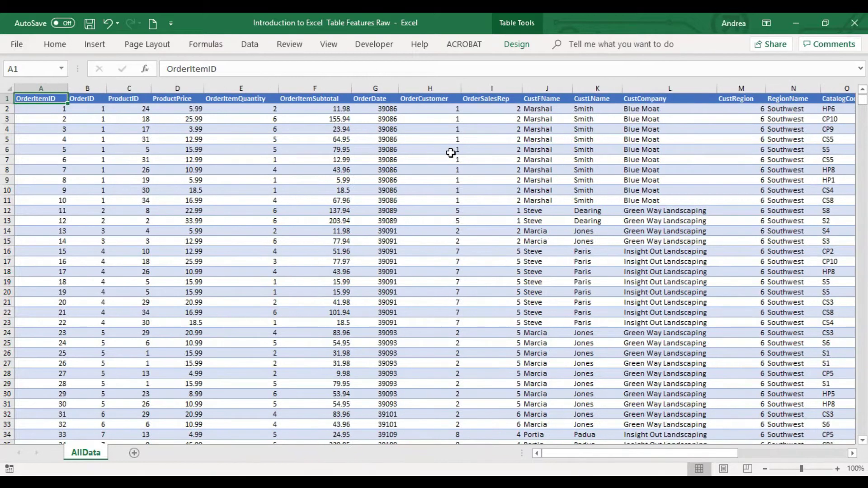
pyautogui.press('Down')
pyautogui.press('Down')
pyautogui.press('Down')
pyautogui.press('Down')
pyautogui.press('Down')
pyautogui.press('Up')
pyautogui.press('Up')
pyautogui.press('Up')
pyautogui.press('Up')
pyautogui.press('Up')
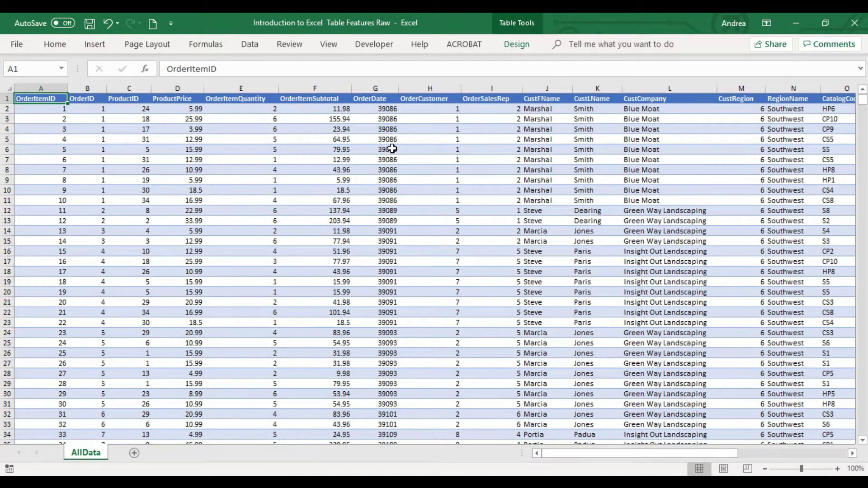
pyautogui.click(518, 46)
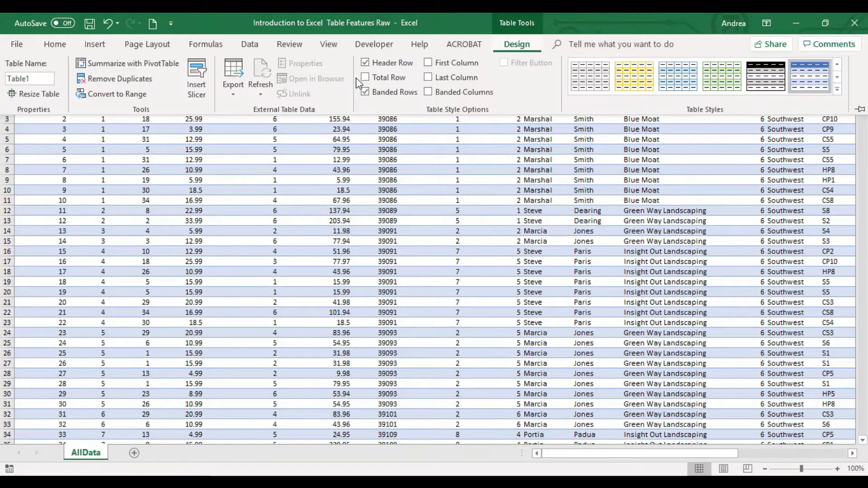
pyautogui.click(365, 92)
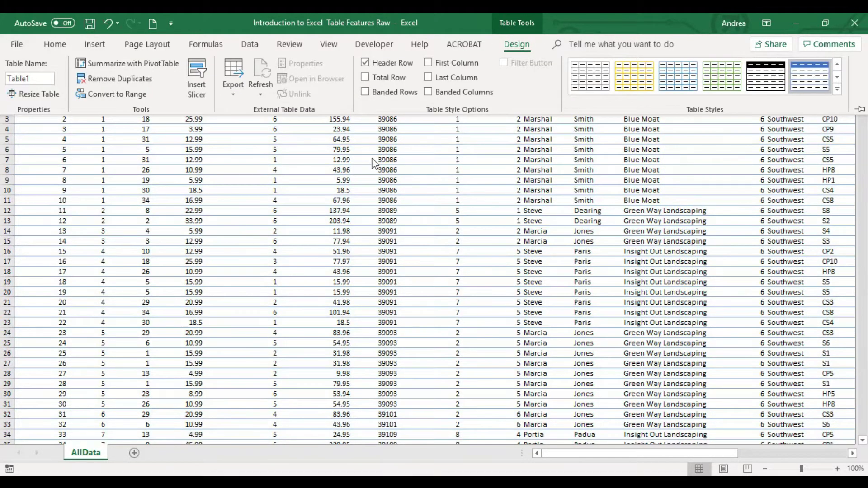
# Review row 3's values (OrderDate 39086, CP10, 155.94) and the headers through ProdName
pyautogui.press('Down')
pyautogui.press('Down')
pyautogui.press('Right')
pyautogui.press('Right')
pyautogui.press('Right')
pyautogui.press('Right')
pyautogui.press('Right')
pyautogui.press('Right')
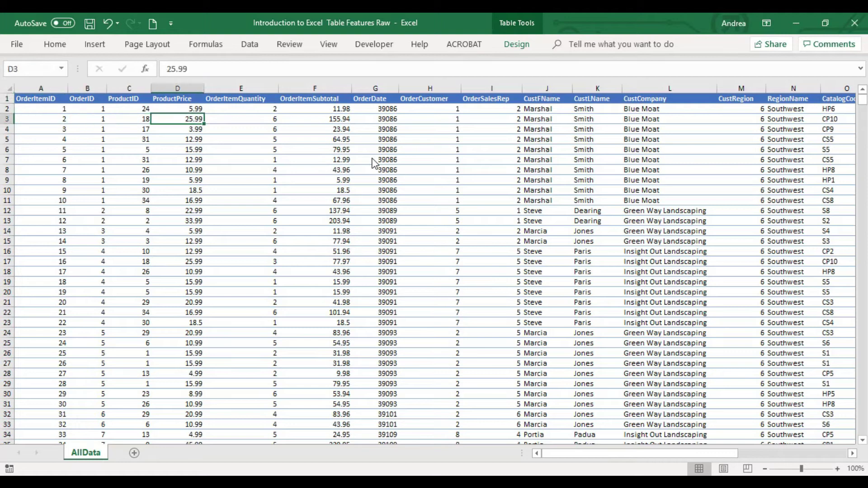
pyautogui.press('Right')
pyautogui.press('Right')
pyautogui.press('Right')
pyautogui.press('Right')
pyautogui.press('Right')
pyautogui.press('Right')
pyautogui.press('Right')
pyautogui.press('Right')
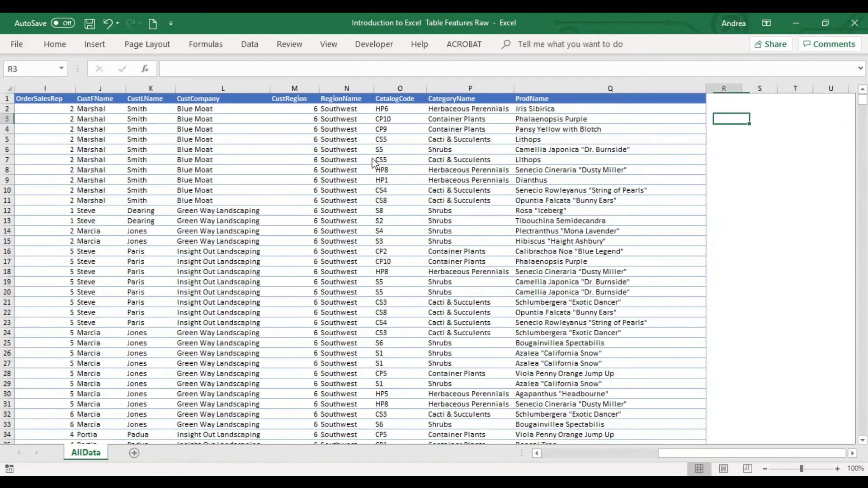
pyautogui.press('Left')
pyautogui.press('Left')
pyautogui.press('Left')
pyautogui.press('Left')
pyautogui.press('Left')
pyautogui.press('Left')
pyautogui.press('Left')
pyautogui.press('Left')
pyautogui.press('Left')
pyautogui.press('Left')
pyautogui.press('Left')
pyautogui.press('Left')
pyautogui.press('Left')
pyautogui.press('Left')
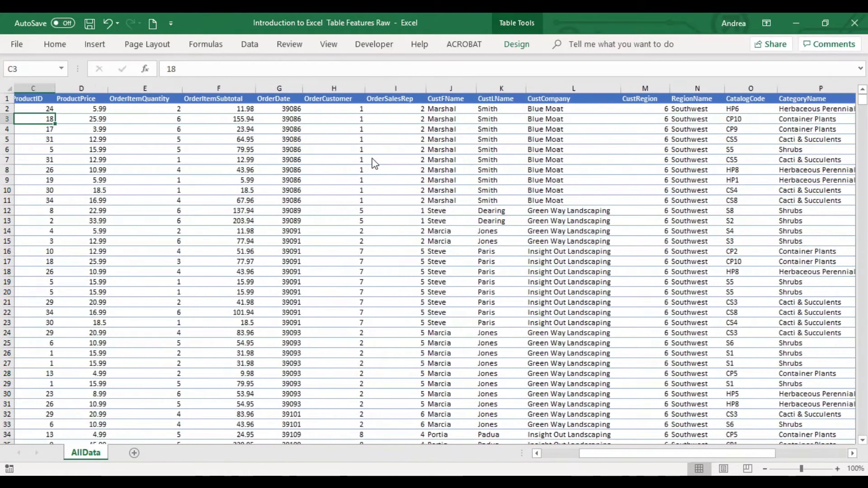
pyautogui.press('Right')
pyautogui.press('Right')
pyautogui.press('Right')
pyautogui.press('Right')
pyautogui.press('Right')
pyautogui.press('Right')
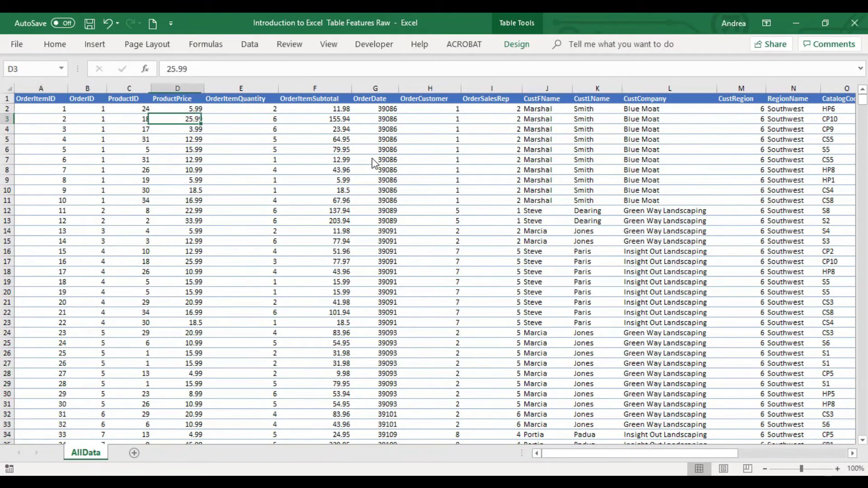
pyautogui.press('Left')
pyautogui.press('Left')
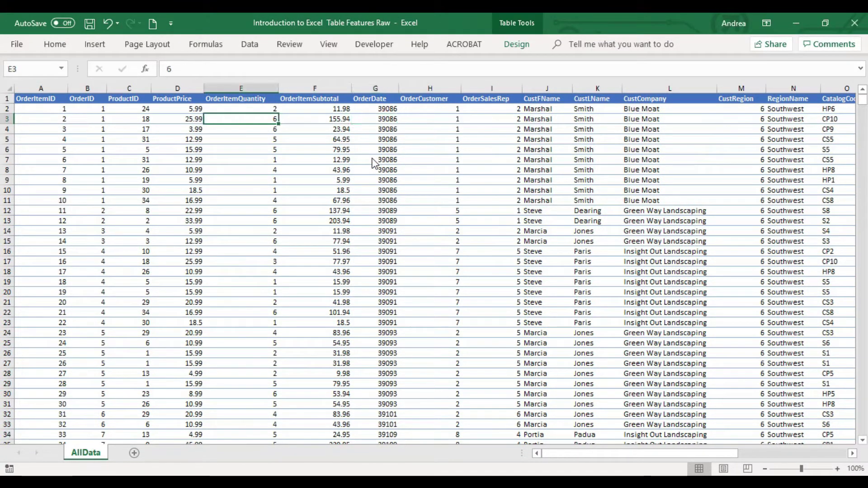
pyautogui.press('Right')
pyautogui.press('Right')
pyautogui.press('Right')
pyautogui.press('Right')
pyautogui.press('Right')
pyautogui.press('Right')
pyautogui.press('Right')
pyautogui.press('Right')
pyautogui.press('Right')
pyautogui.press('Right')
pyautogui.press('Right')
pyautogui.press('Right')
pyautogui.press('Right')
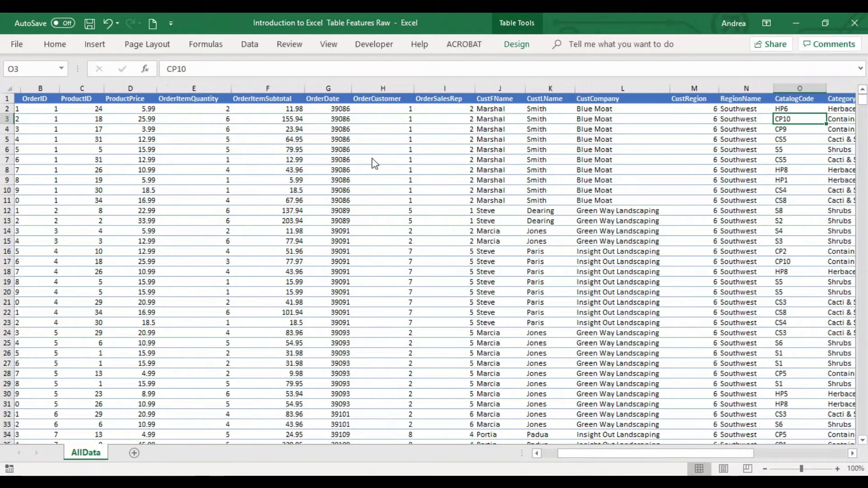
pyautogui.press('Left')
pyautogui.press('Left')
pyautogui.press('Left')
pyautogui.press('Left')
pyautogui.press('Left')
pyautogui.press('Left')
pyautogui.press('Left')
pyautogui.press('Left')
pyautogui.press('Left')
pyautogui.press('Left')
pyautogui.press('Left')
pyautogui.press('Left')
pyautogui.press('Left')
pyautogui.press('Left')
pyautogui.press('Left')
pyautogui.press('Left')
pyautogui.press('Left')
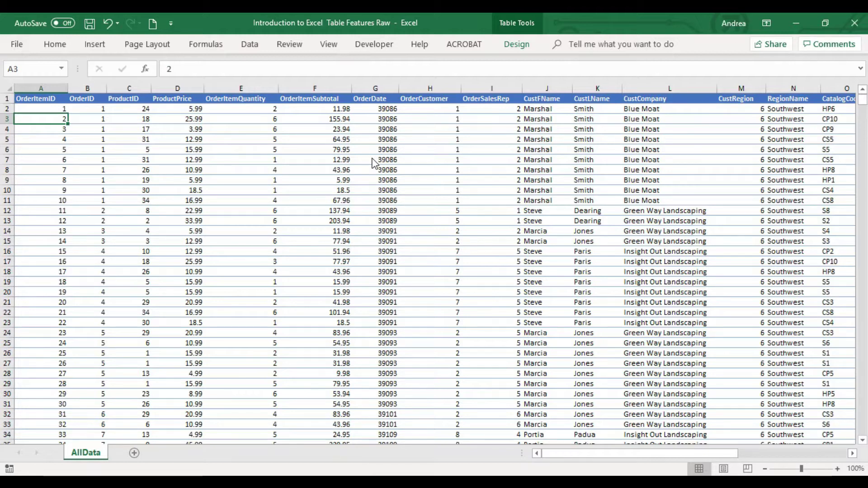
pyautogui.press('Up')
pyautogui.press('Up')
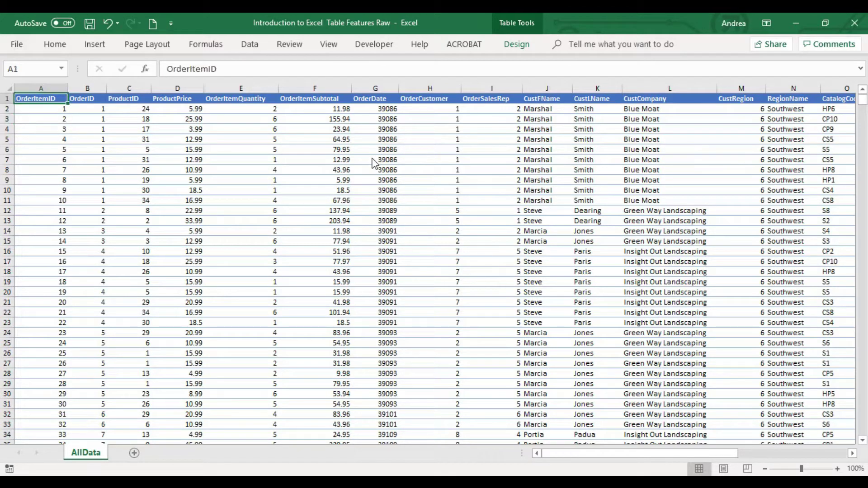
pyautogui.press('Right')
pyautogui.press('Right')
pyautogui.press('Right')
pyautogui.press('Right')
pyautogui.press('Right')
pyautogui.press('Right')
pyautogui.press('Right')
pyautogui.press('Right')
pyautogui.press('Right')
pyautogui.press('Right')
pyautogui.press('Right')
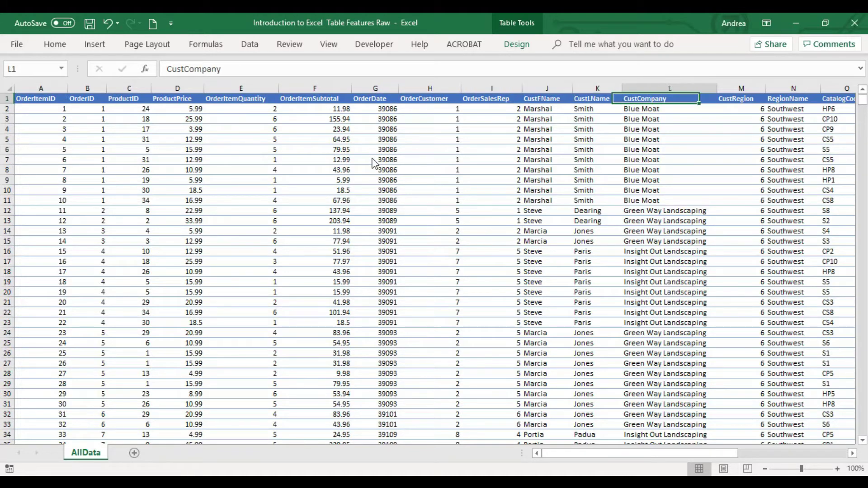
pyautogui.press('Right')
pyautogui.press('Right')
pyautogui.press('Right')
pyautogui.press('Right')
pyautogui.press('Right')
pyautogui.press('Right')
pyautogui.press('Right')
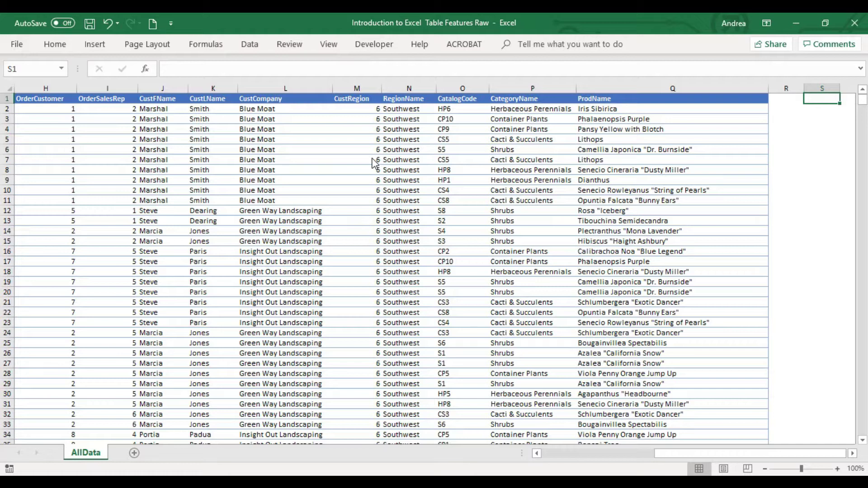
# Enter headers Month, Year and Day in R1:T1 beside ProdName
pyautogui.press('Left')
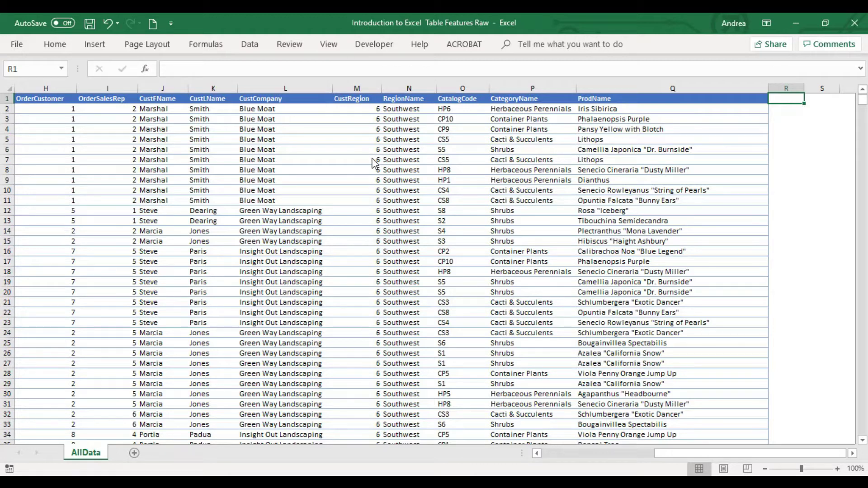
pyautogui.write('Month')
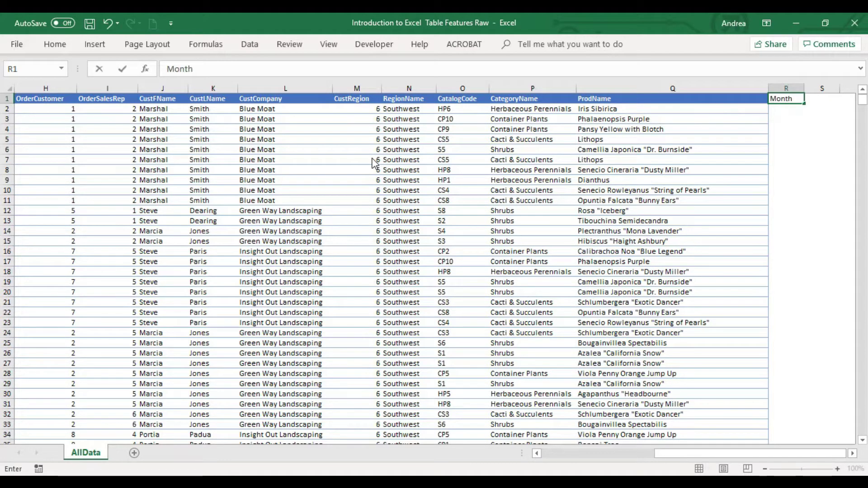
pyautogui.press('Tab')
pyautogui.write('Ye')
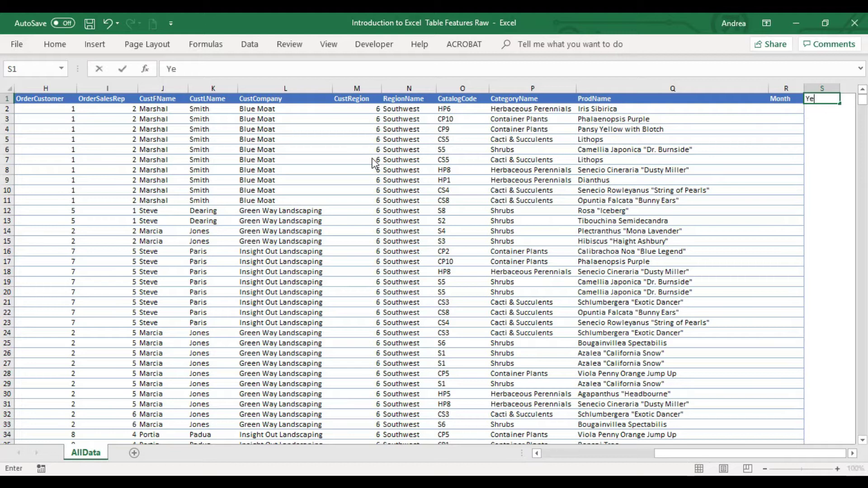
pyautogui.write('ar')
pyautogui.press('Tab')
pyautogui.write('Day')
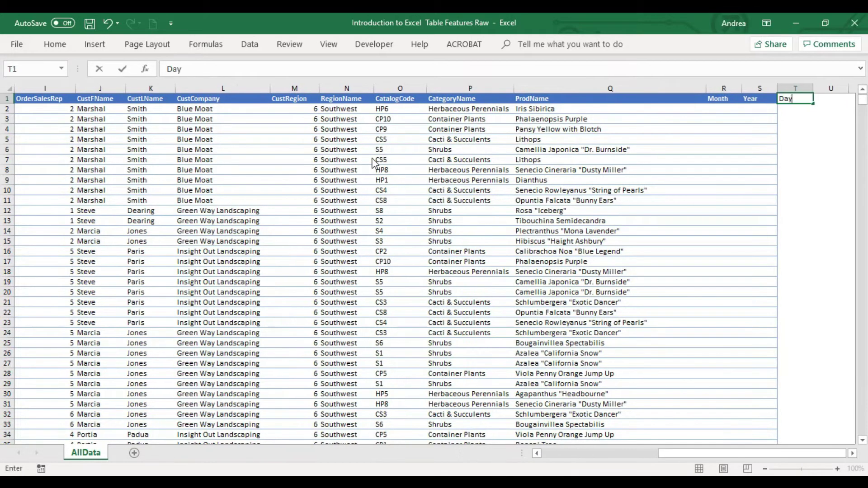
pyautogui.press('Return')
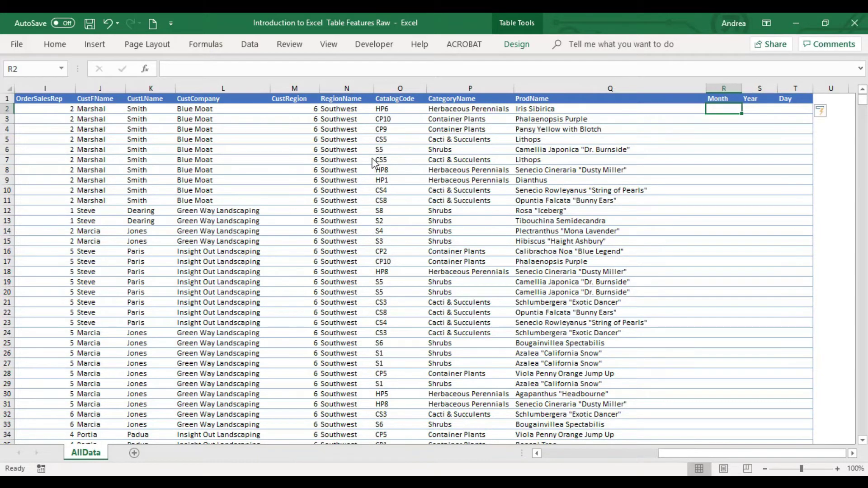
pyautogui.keyDown('ctrl'); pyautogui.scroll(2, 387, 159); pyautogui.keyUp('ctrl')
pyautogui.keyDown('ctrl'); pyautogui.scroll(1, 603, 192); pyautogui.keyUp('ctrl')
pyautogui.scroll(1, 602, 192)
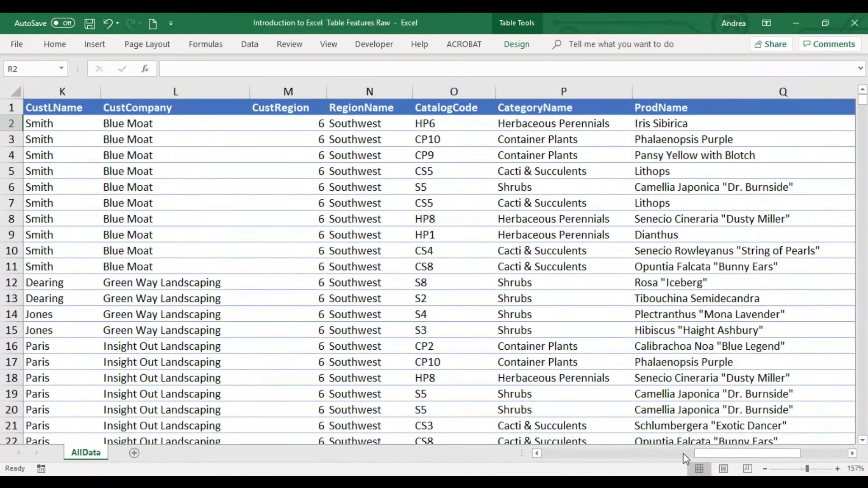
pyautogui.moveTo(708, 457); pyautogui.dragTo(771, 457)
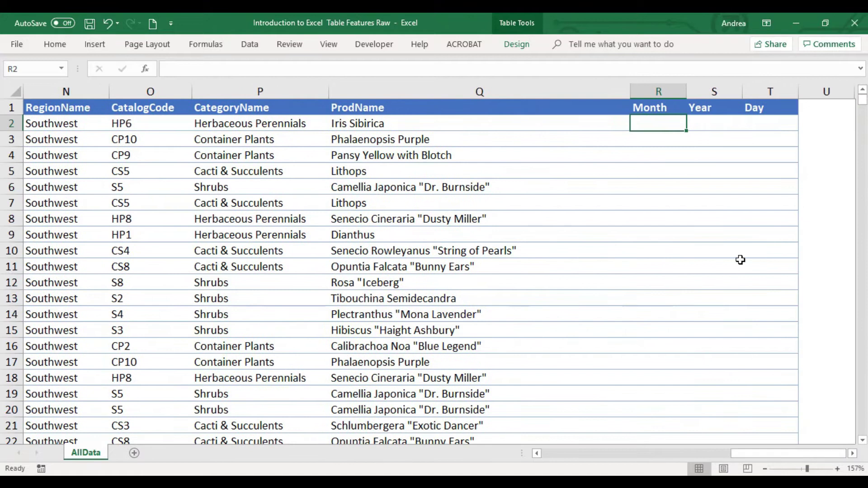
pyautogui.write('=text')
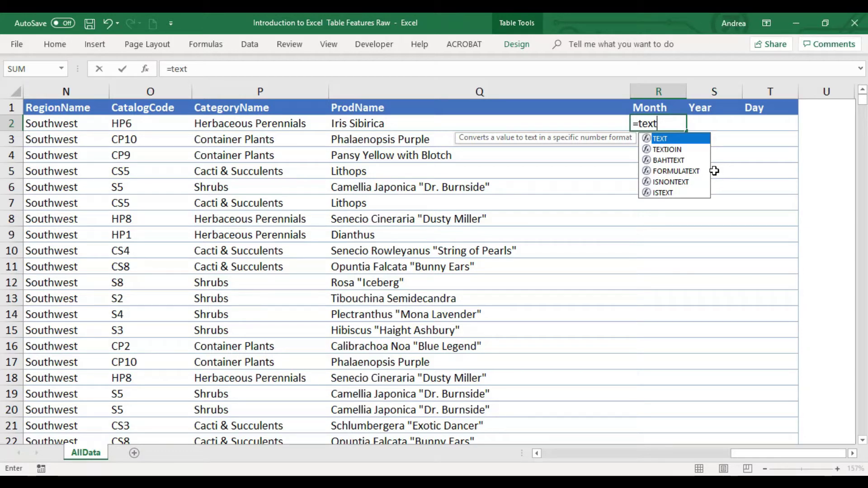
pyautogui.press('Escape')
pyautogui.press('Escape')
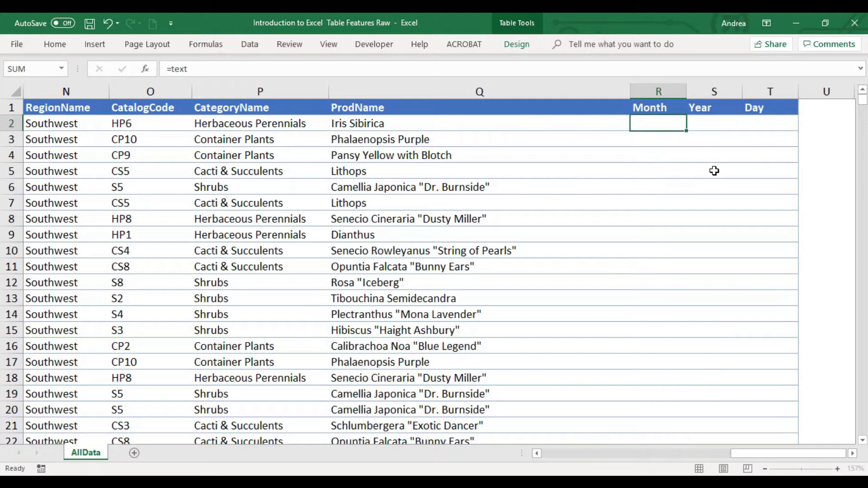
pyautogui.press('Left')
pyautogui.press('Left')
pyautogui.press('Left')
pyautogui.press('Left')
pyautogui.press('Left')
pyautogui.press('Left')
pyautogui.press('Left')
pyautogui.press('Left')
pyautogui.press('Left')
pyautogui.press('Left')
pyautogui.press('Left')
pyautogui.press('Left')
pyautogui.press('Left')
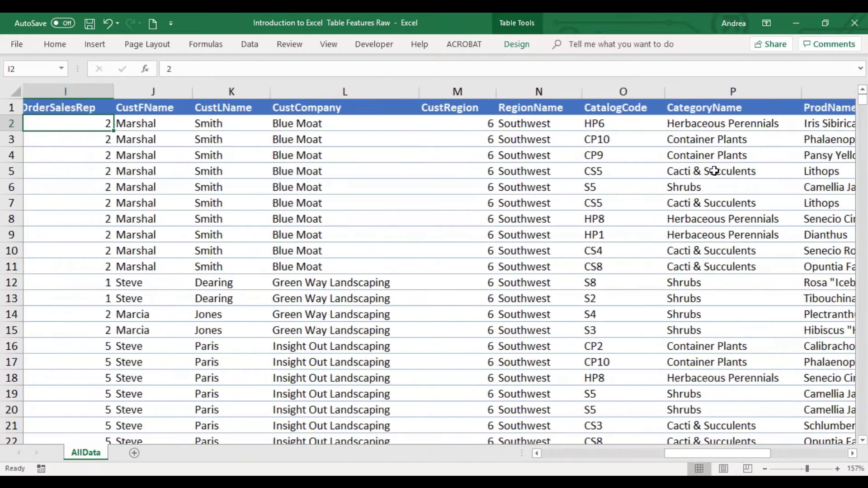
pyautogui.press('Right')
pyautogui.press('Right')
pyautogui.press('Right')
pyautogui.press('Left')
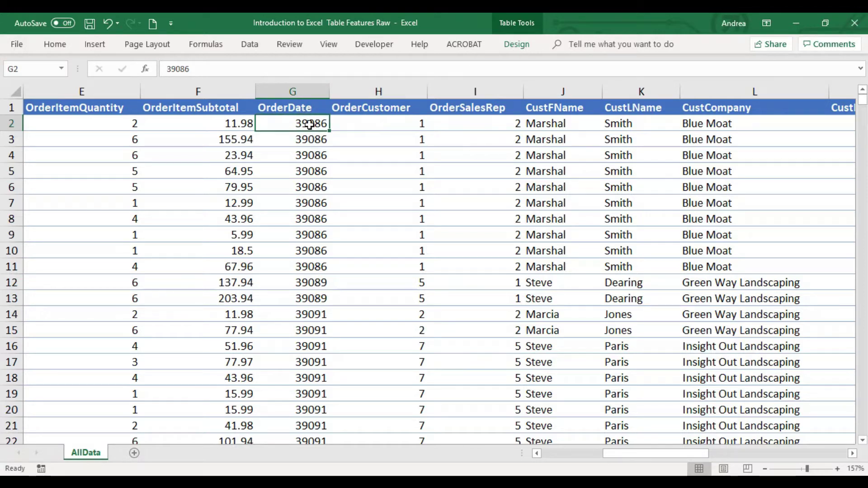
# Format the OrderDate column G with the short Date format, e.g. 04/01/2007
pyautogui.keyDown('shift'); pyautogui.click(298, 257); pyautogui.keyUp('shift')
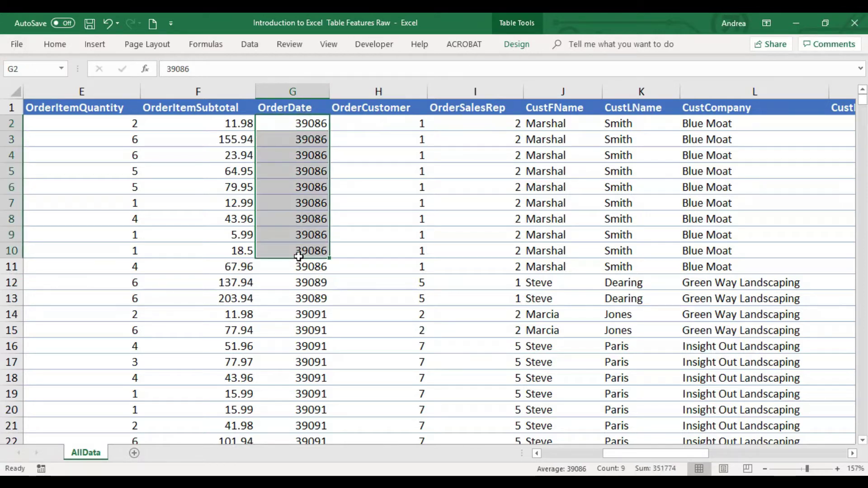
pyautogui.click(311, 124)
pyautogui.click(302, 90)
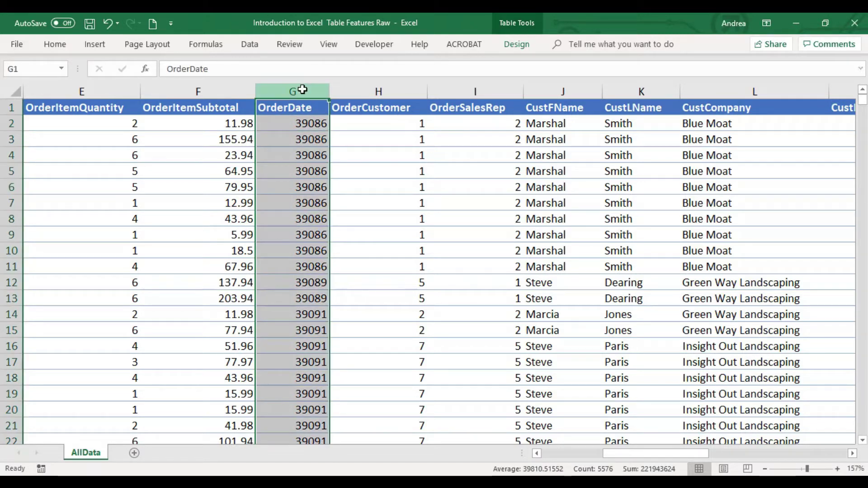
pyautogui.hotkey('ctrl', '1')
pyautogui.press('Escape')
pyautogui.rightClick(284, 150)
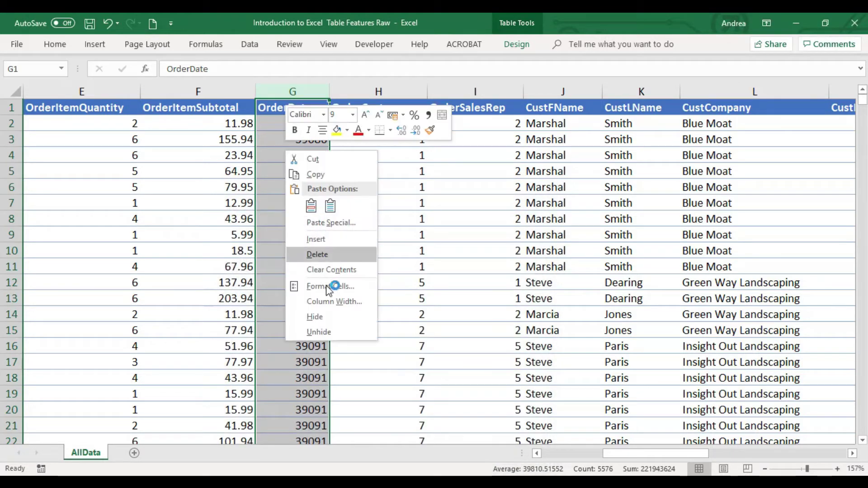
pyautogui.click(343, 292)
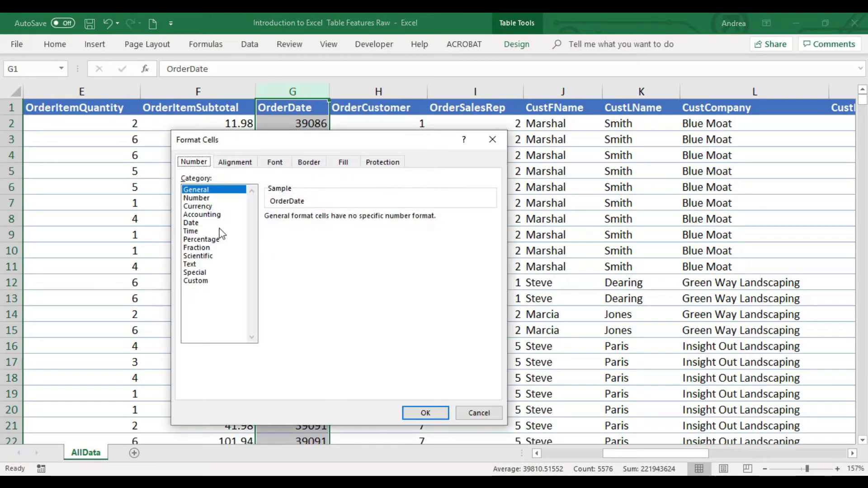
pyautogui.click(207, 223)
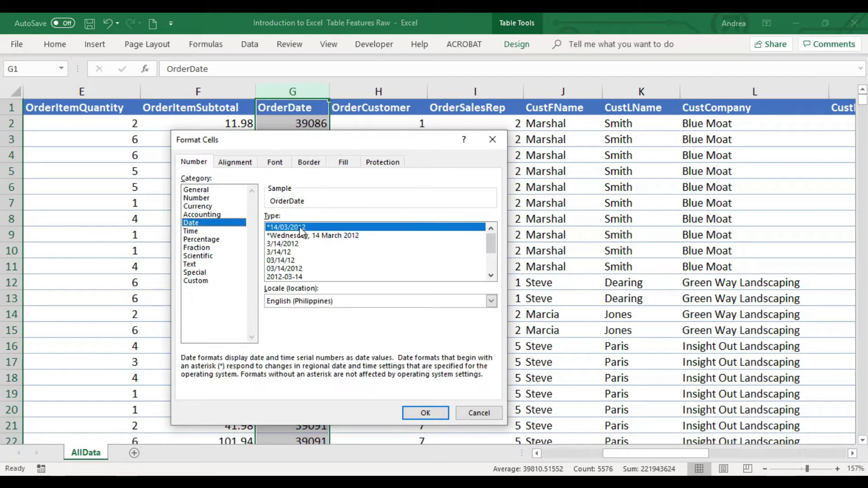
pyautogui.click(422, 413)
# Check the converted dates up and down the OrderDate column
pyautogui.press('Down')
pyautogui.press('Down')
pyautogui.press('Down')
pyautogui.press('Down')
pyautogui.press('Down')
pyautogui.press('Down')
pyautogui.press('Down')
pyautogui.press('Down')
pyautogui.press('Down')
pyautogui.press('Up')
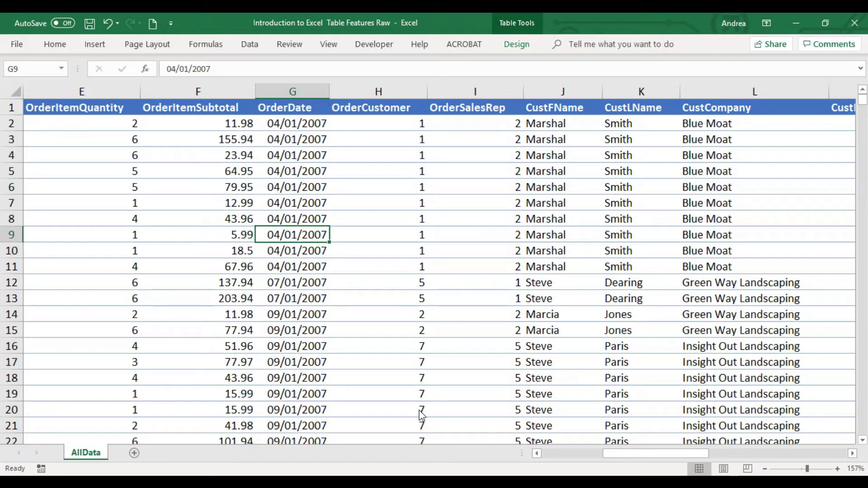
pyautogui.hotkey('ctrl', 'Up')
pyautogui.press('Down')
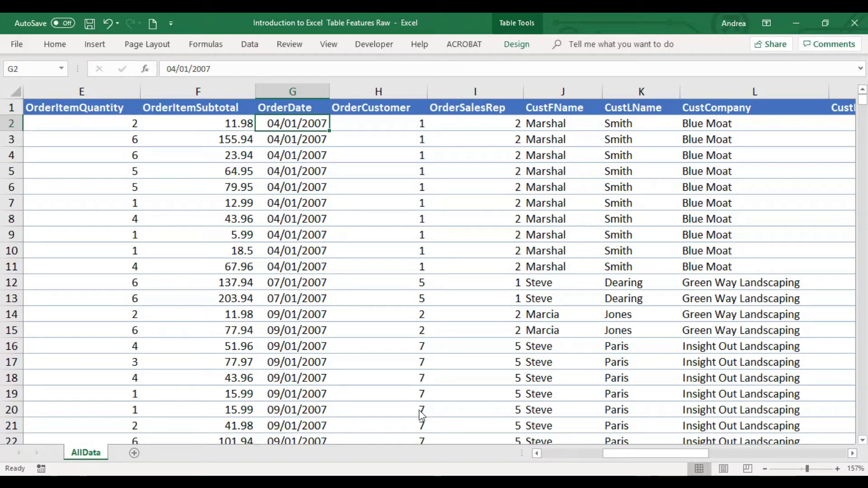
pyautogui.press('Up')
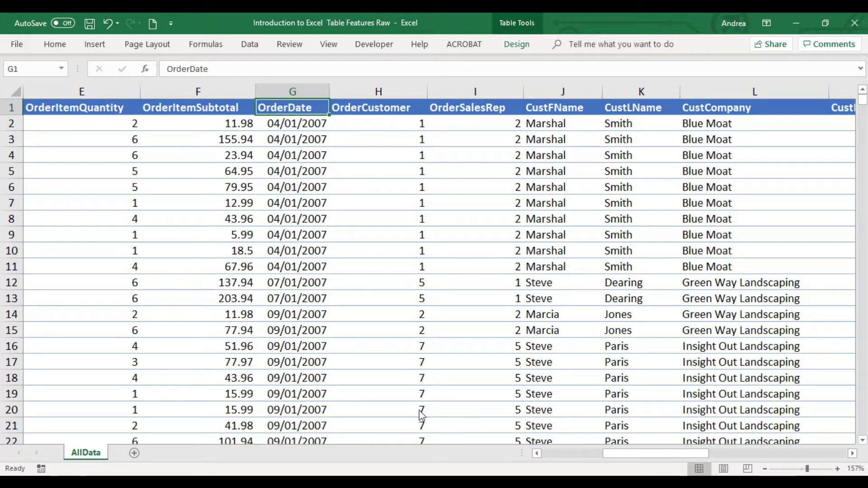
pyautogui.hotkey('ctrl', 'shift', 'Down')
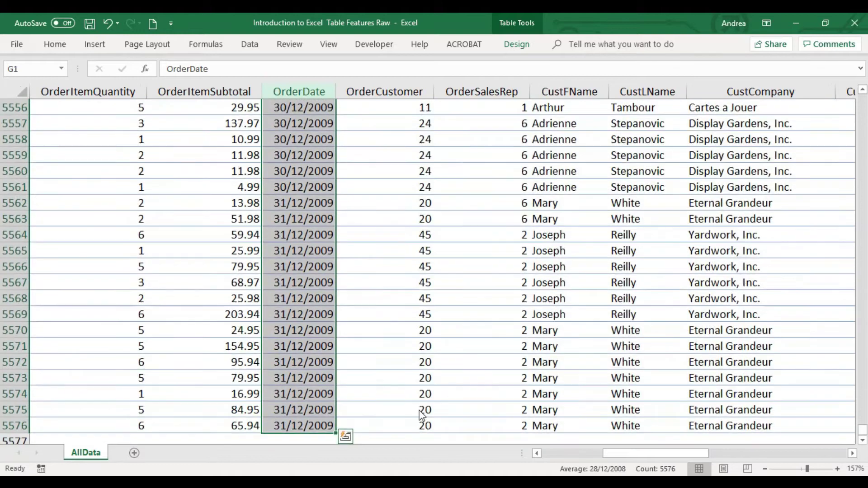
pyautogui.hotkey('ctrl', 'shift', 'Up')
pyautogui.press('Down')
pyautogui.press('Down')
pyautogui.press('Up')
pyautogui.press('Up')
pyautogui.hotkey('ctrl', 'Right')
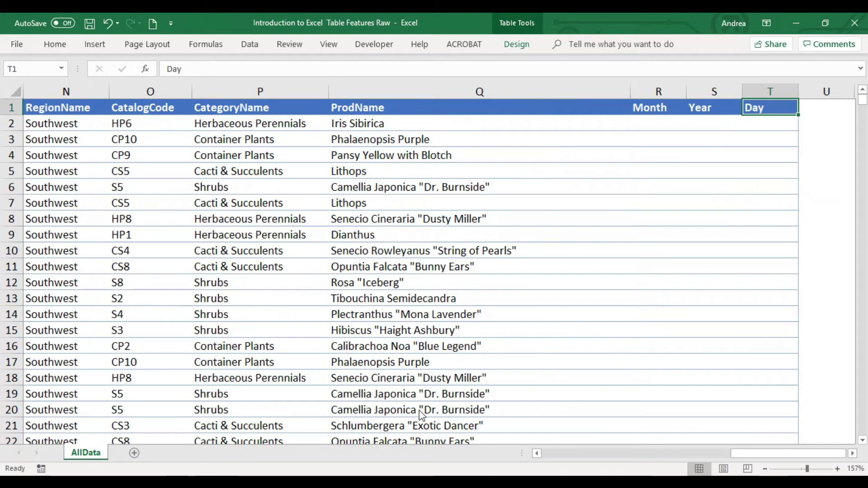
pyautogui.press('Down')
pyautogui.press('Left')
pyautogui.press('Left')
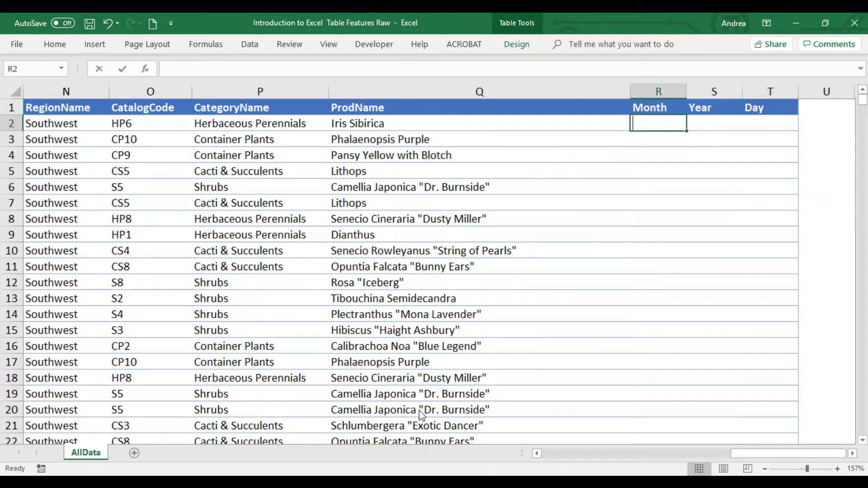
pyautogui.write('=text')
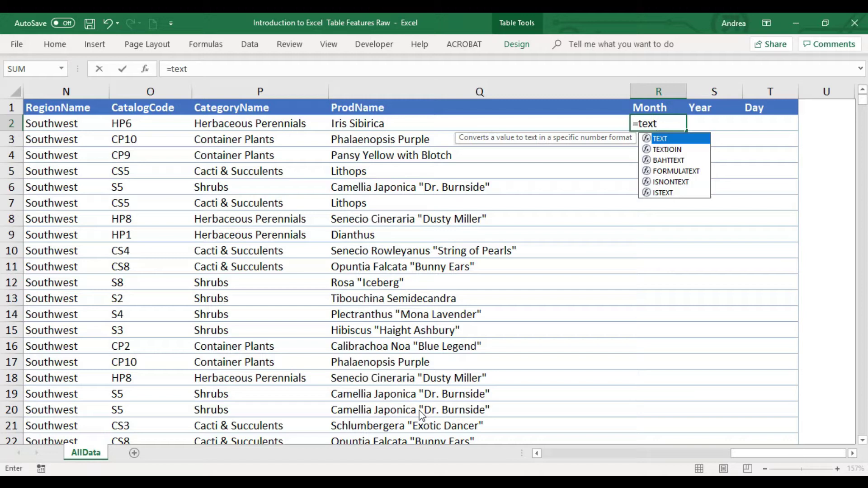
pyautogui.write('(')
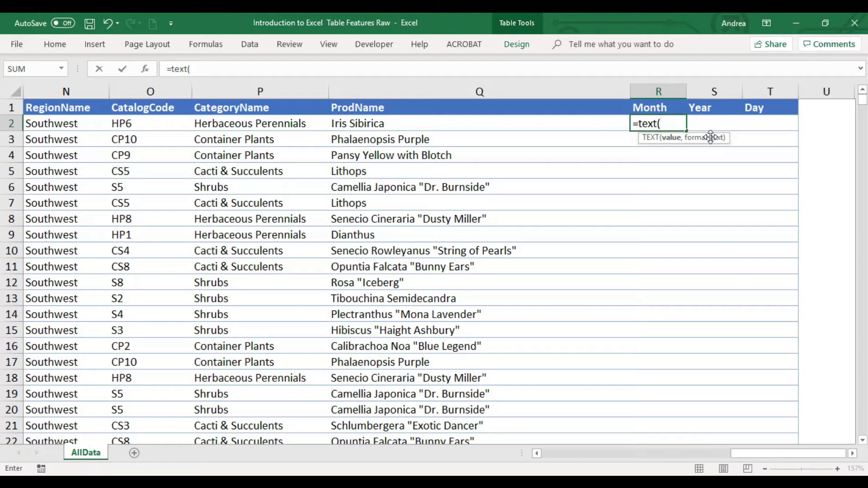
pyautogui.press('Left')
pyautogui.press('Left')
pyautogui.press('Left')
pyautogui.press('Left')
pyautogui.press('Left')
pyautogui.press('Left')
pyautogui.press('Left')
pyautogui.press('Left')
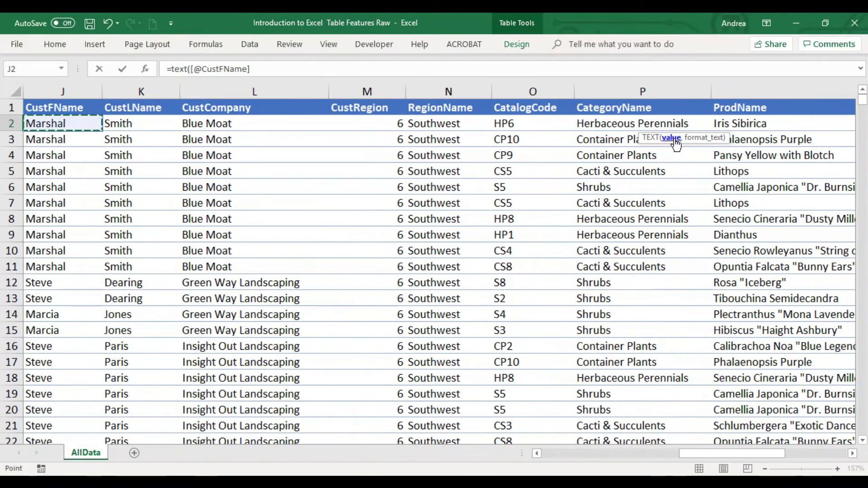
pyautogui.press('Left')
pyautogui.press('Left')
pyautogui.press('Left')
pyautogui.press('Left')
pyautogui.press('Right')
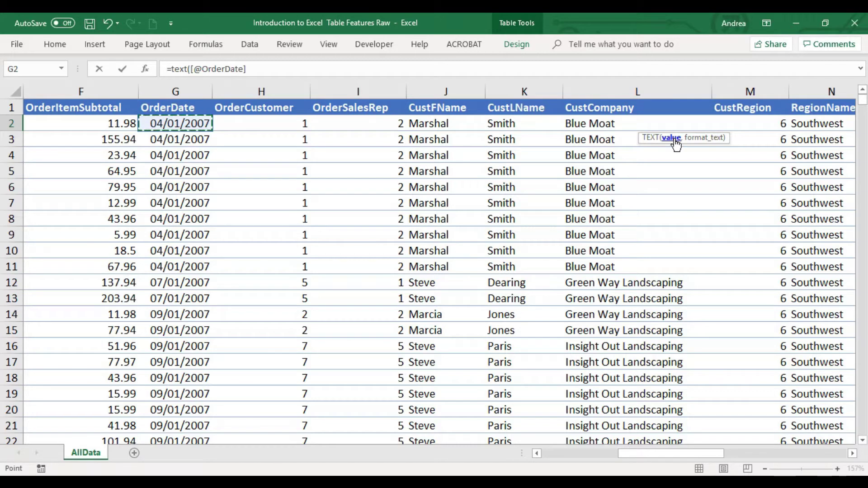
pyautogui.moveTo(271, 69); pyautogui.dragTo(151, 65)
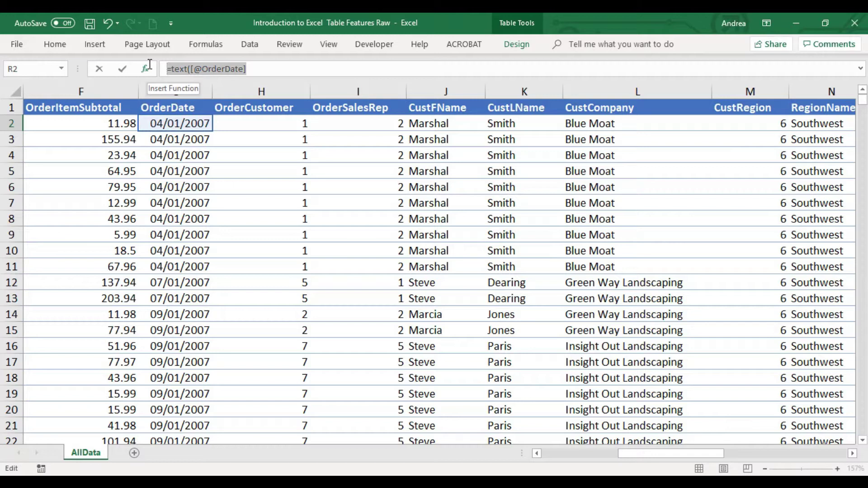
pyautogui.click(266, 69)
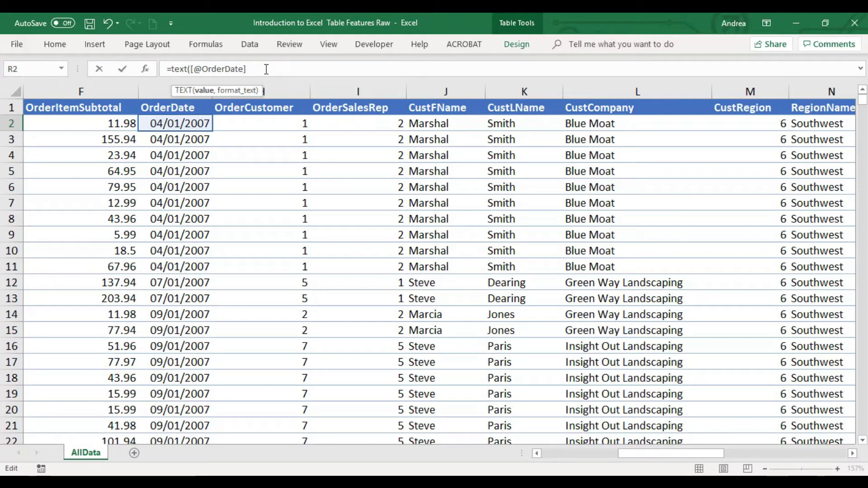
pyautogui.moveTo(245, 67); pyautogui.dragTo(186, 68)
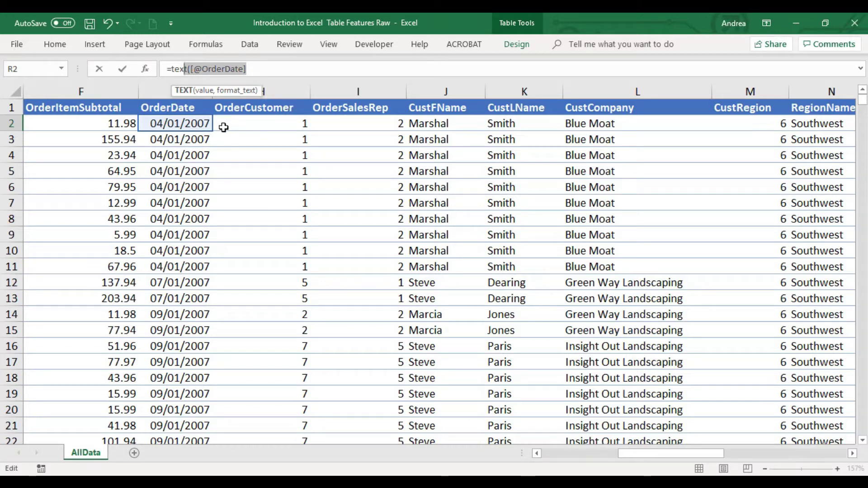
pyautogui.click(255, 69)
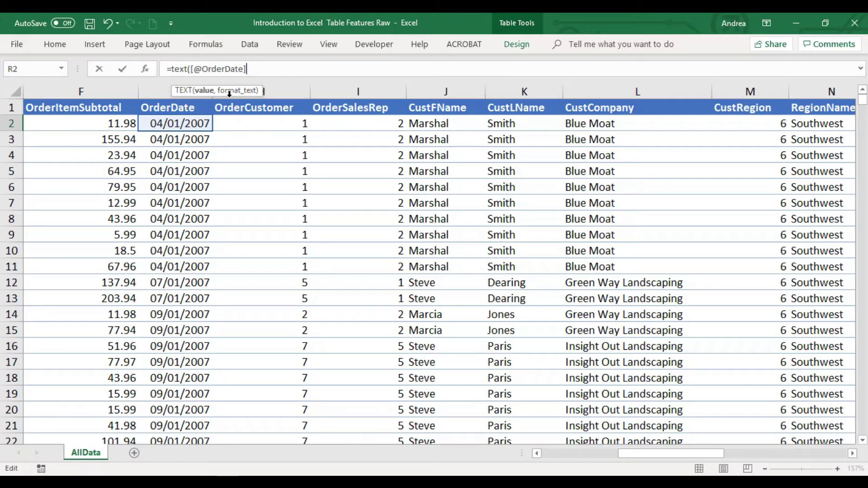
pyautogui.moveTo(247, 68); pyautogui.dragTo(192, 68)
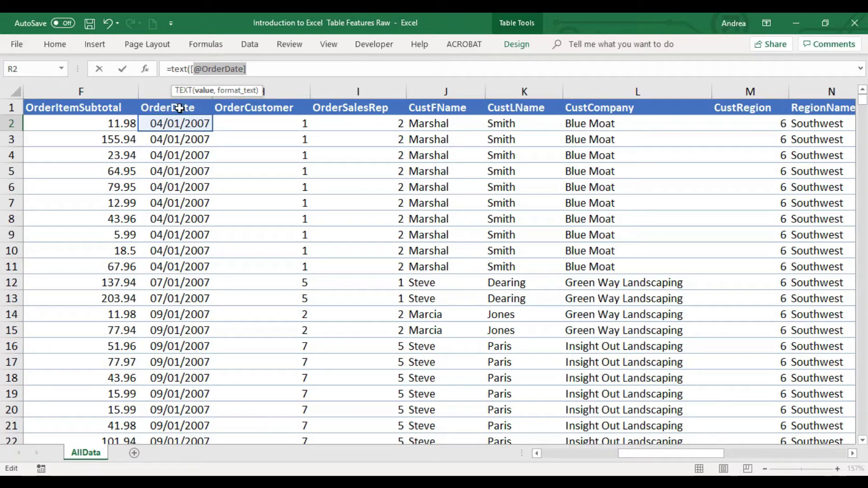
pyautogui.click(262, 68)
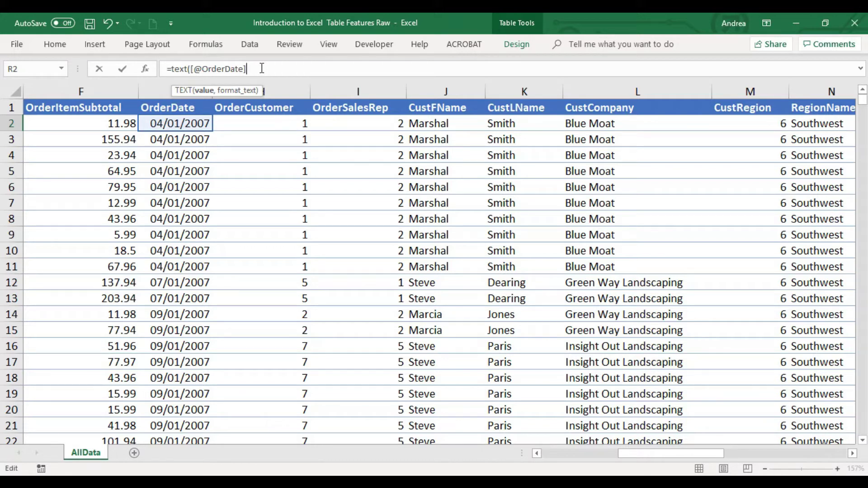
pyautogui.moveTo(262, 68); pyautogui.dragTo(192, 70)
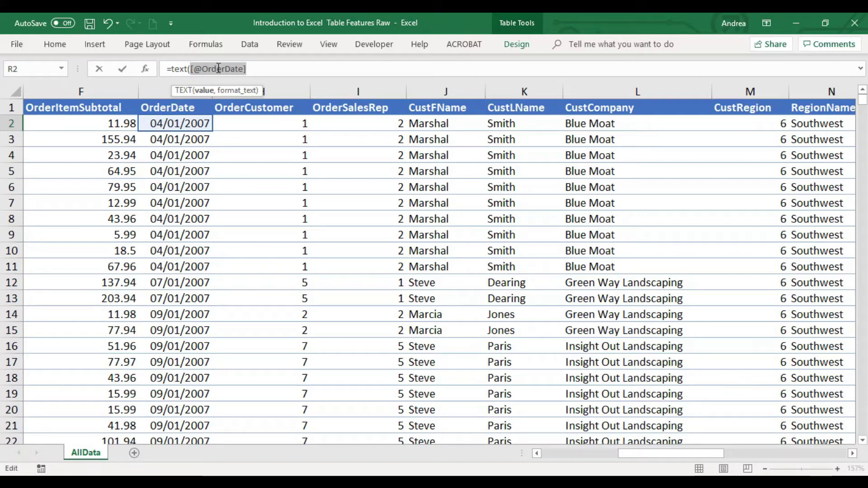
pyautogui.click(249, 68)
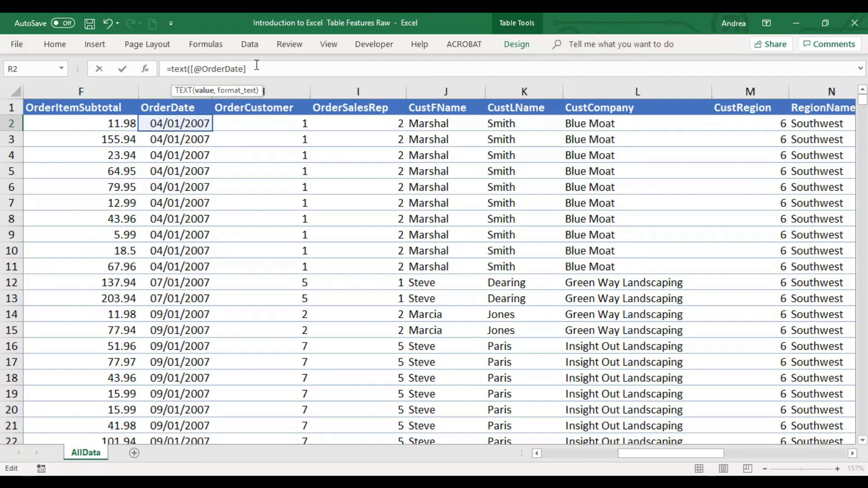
pyautogui.moveTo(247, 69); pyautogui.dragTo(191, 68)
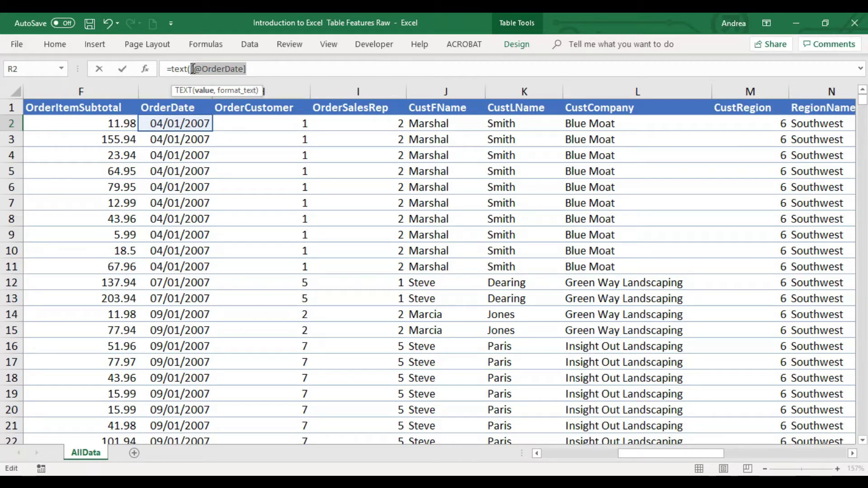
pyautogui.click(253, 70)
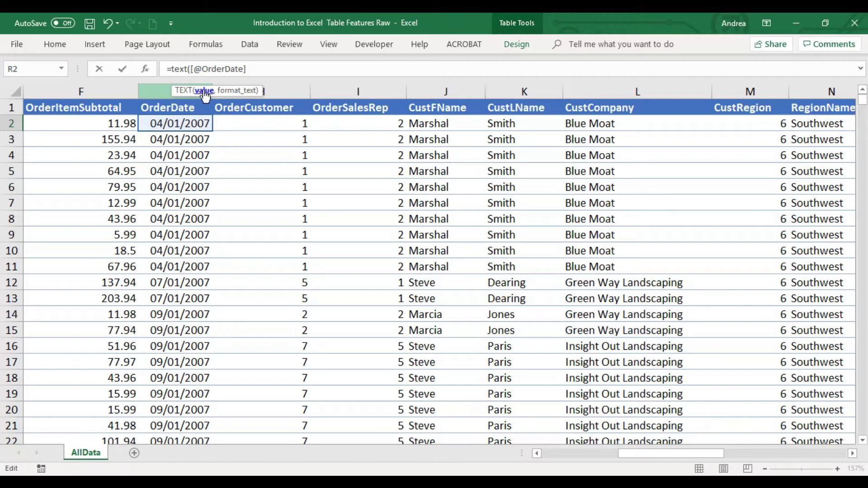
pyautogui.press('Return')
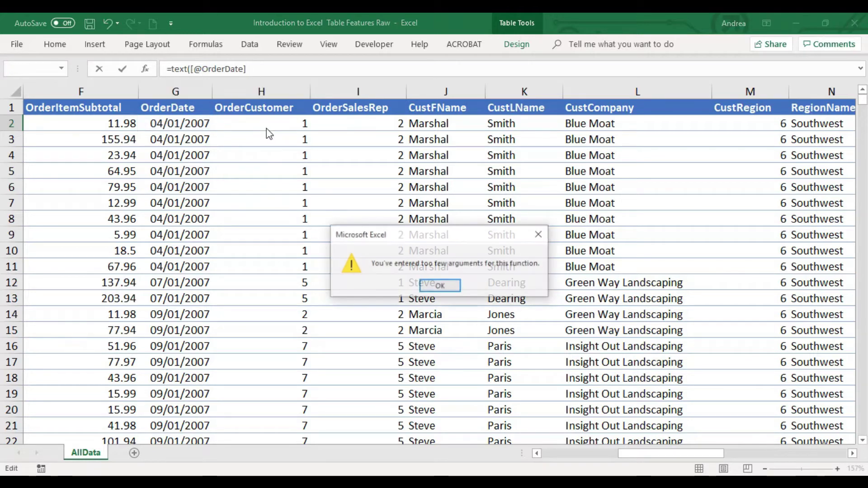
pyautogui.click(438, 286)
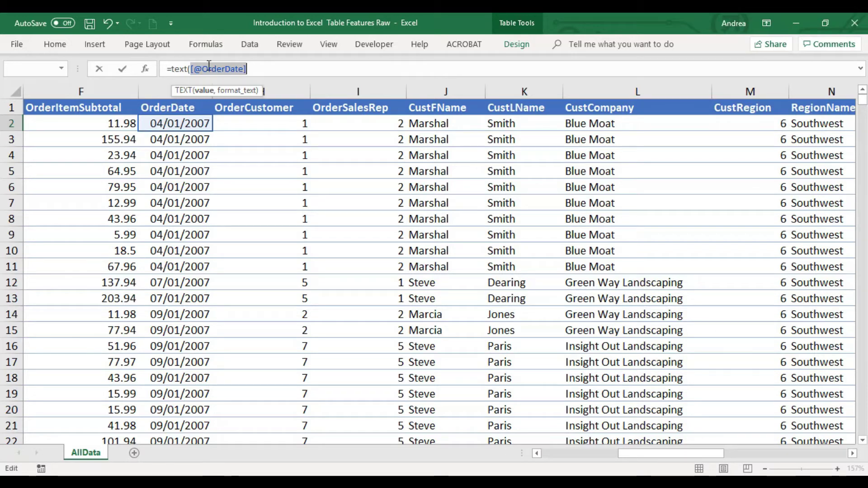
pyautogui.click(257, 69)
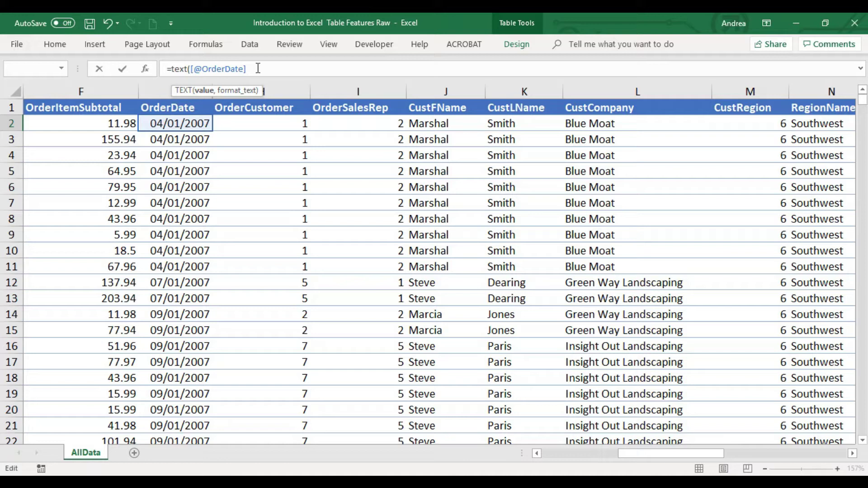
pyautogui.press('BackSpace')
pyautogui.press('BackSpace')
pyautogui.press('BackSpace')
pyautogui.press('BackSpace')
pyautogui.press('BackSpace')
pyautogui.press('BackSpace')
pyautogui.press('BackSpace')
pyautogui.press('BackSpace')
pyautogui.press('BackSpace')
pyautogui.press('BackSpace')
pyautogui.press('BackSpace')
pyautogui.press('BackSpace')
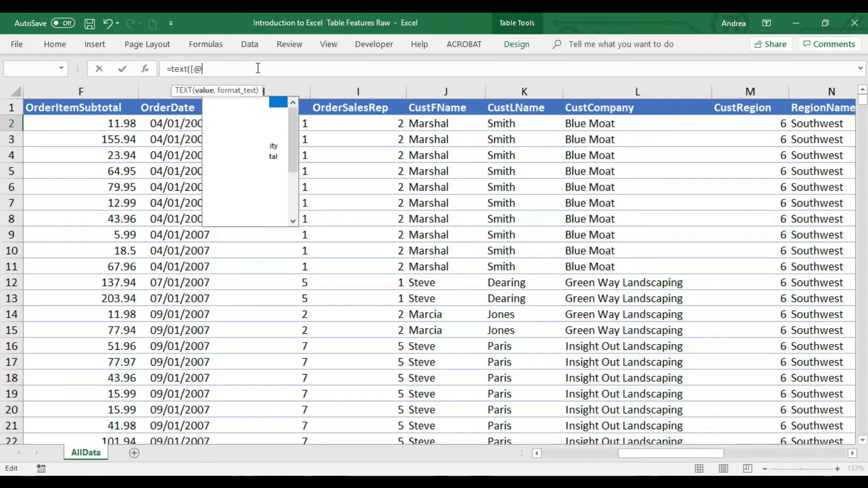
pyautogui.click(187, 124)
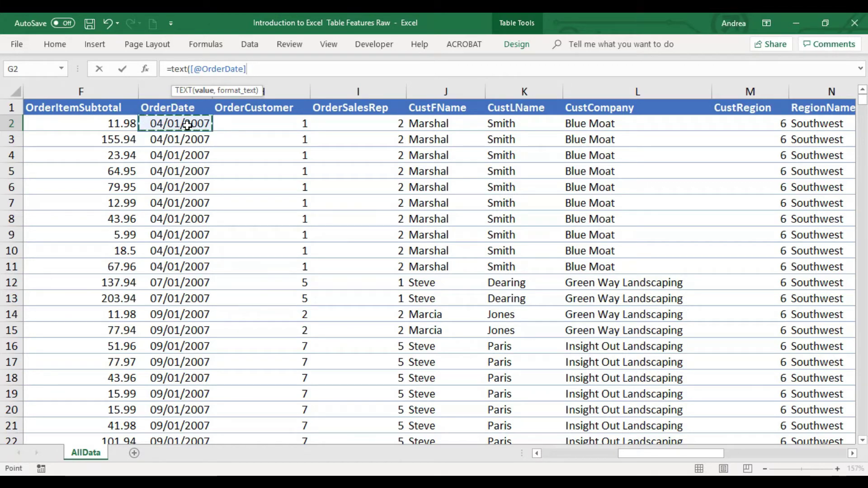
pyautogui.press('Left')
pyautogui.press('Right')
pyautogui.press('Right')
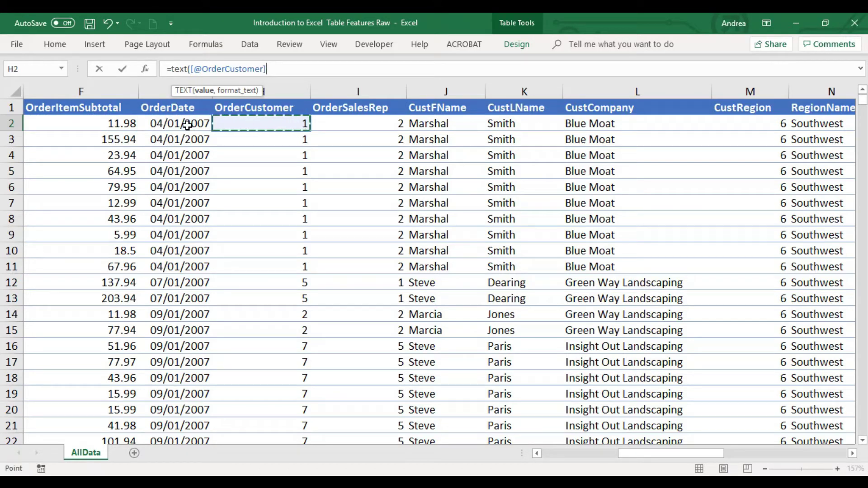
pyautogui.press('Left')
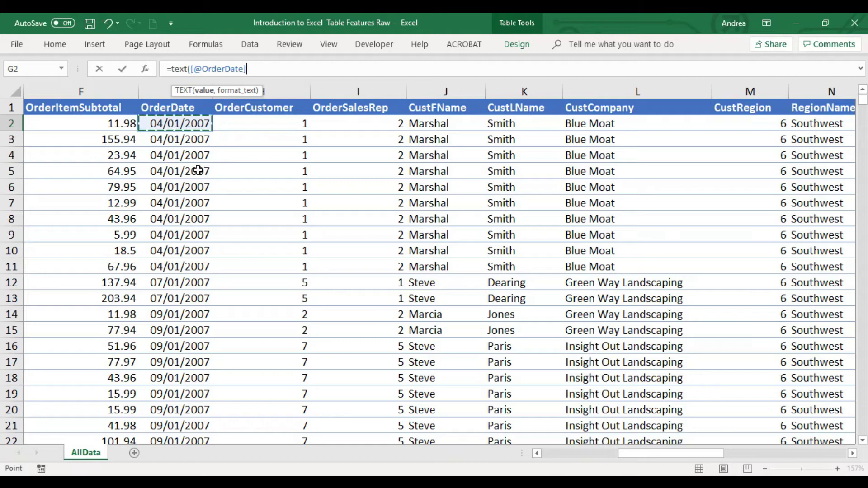
pyautogui.write(',')
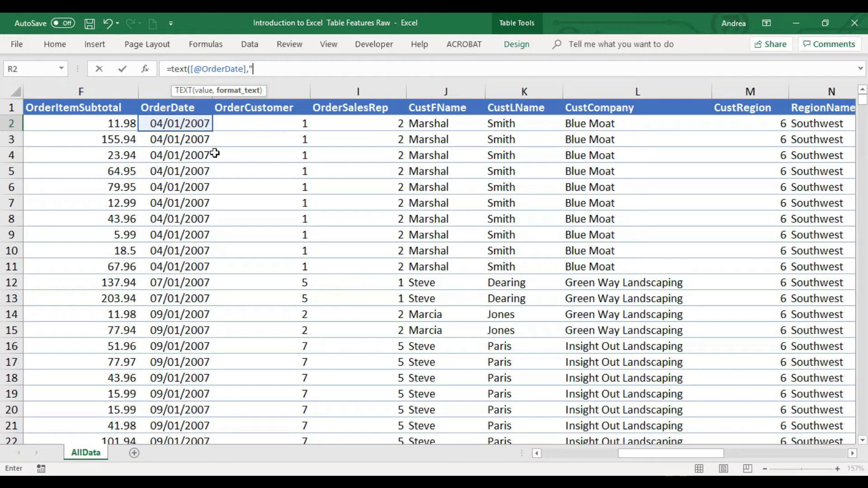
pyautogui.write('mmmm')
pyautogui.write('")')
pyautogui.press('Return')
pyautogui.press('Right')
pyautogui.press('Left')
pyautogui.press('Up')
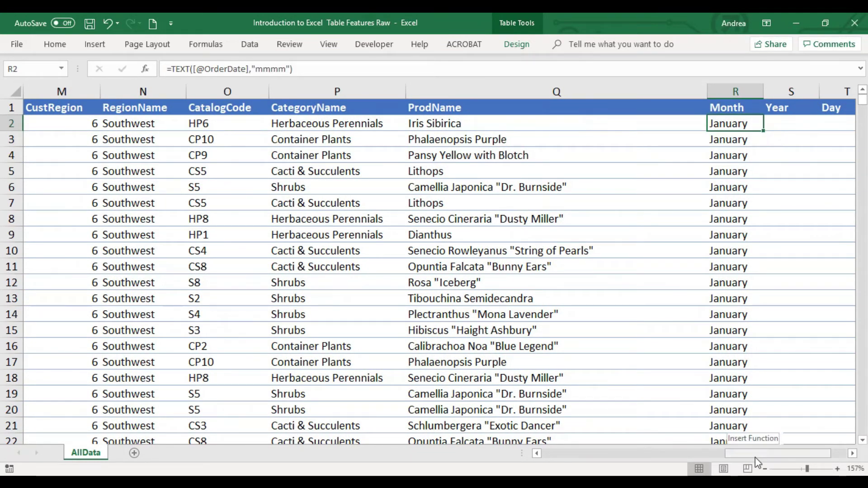
pyautogui.moveTo(755, 457); pyautogui.dragTo(766, 455)
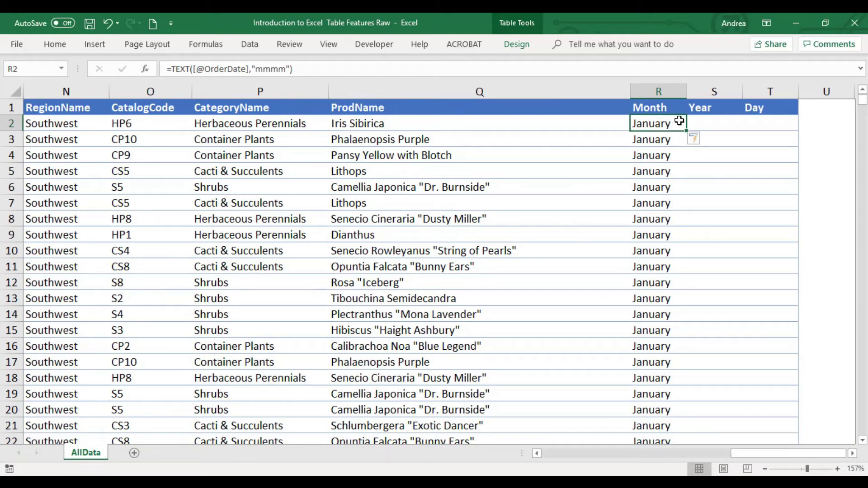
# Shorten R2's month format code from "mmmm" to "mmm"
pyautogui.click(283, 69)
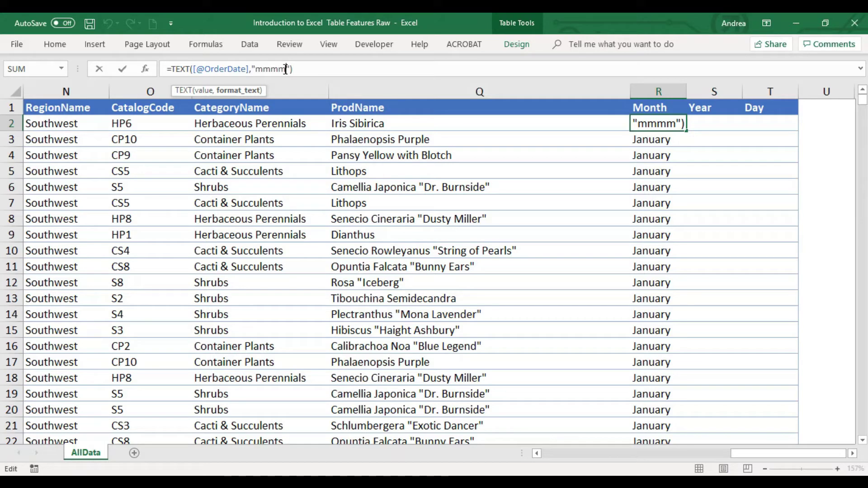
pyautogui.hotkey('ctrl', 'Return')
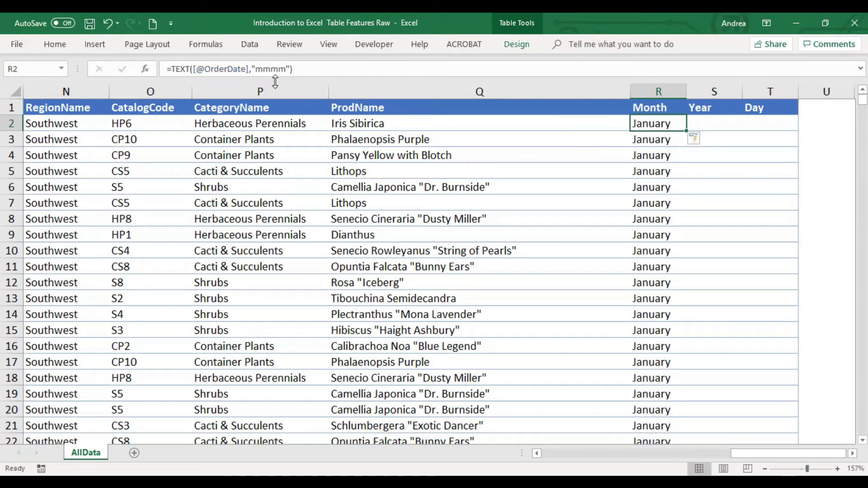
pyautogui.click(288, 69)
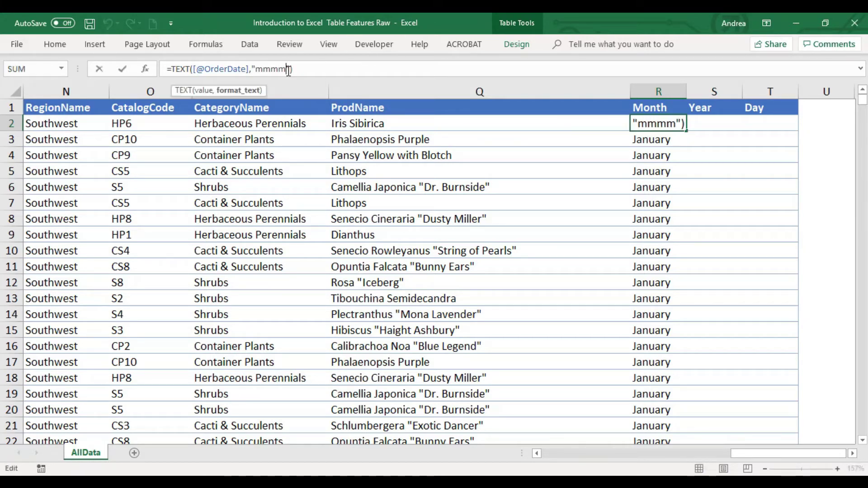
pyautogui.press('BackSpace')
pyautogui.press('Return')
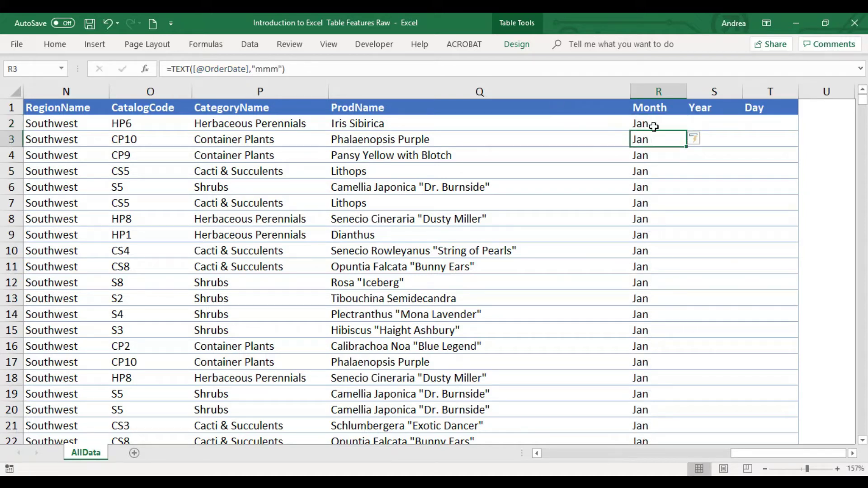
pyautogui.moveTo(655, 124); pyautogui.dragTo(658, 365)
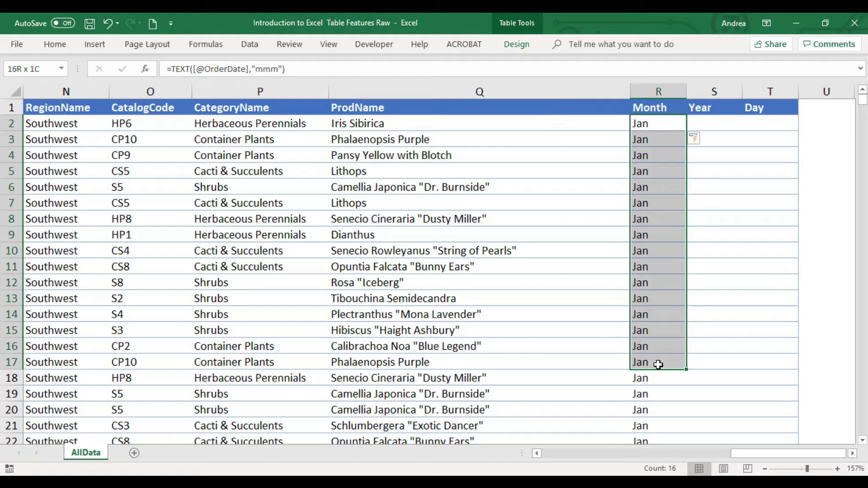
pyautogui.click(651, 123)
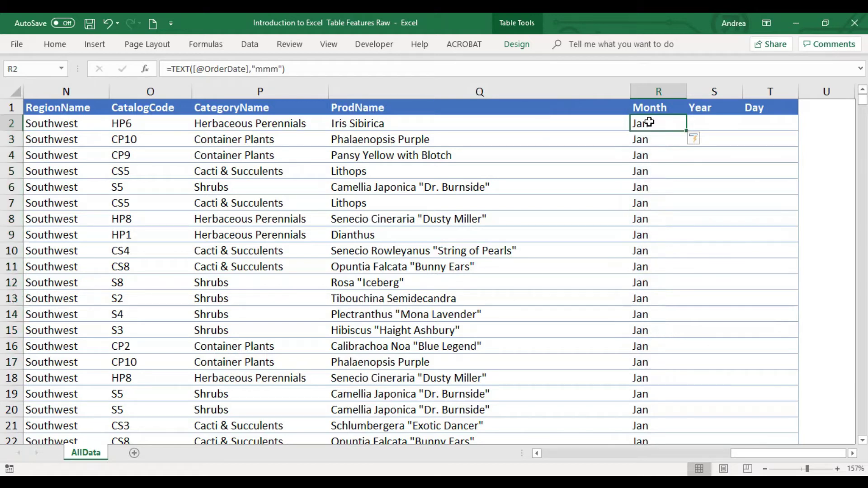
# Try the two-digit "mm" month format, then return to "mmm"
pyautogui.click(279, 69)
pyautogui.press('BackSpace')
pyautogui.press('Return')
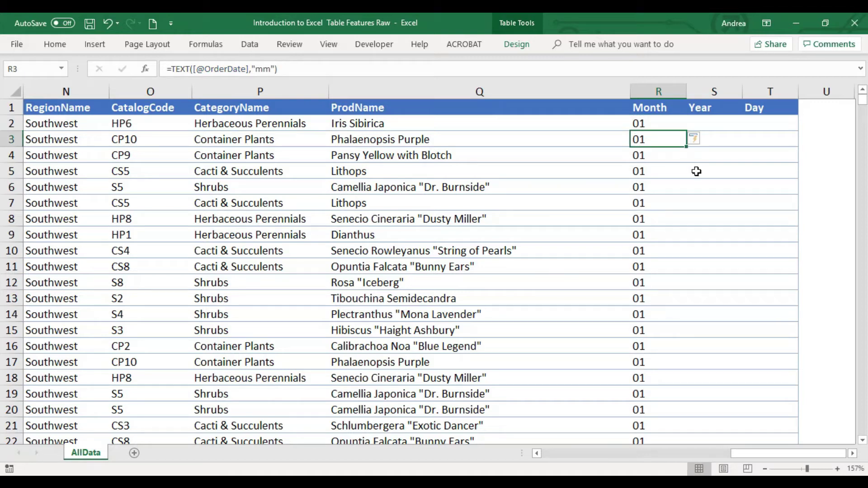
pyautogui.click(657, 119)
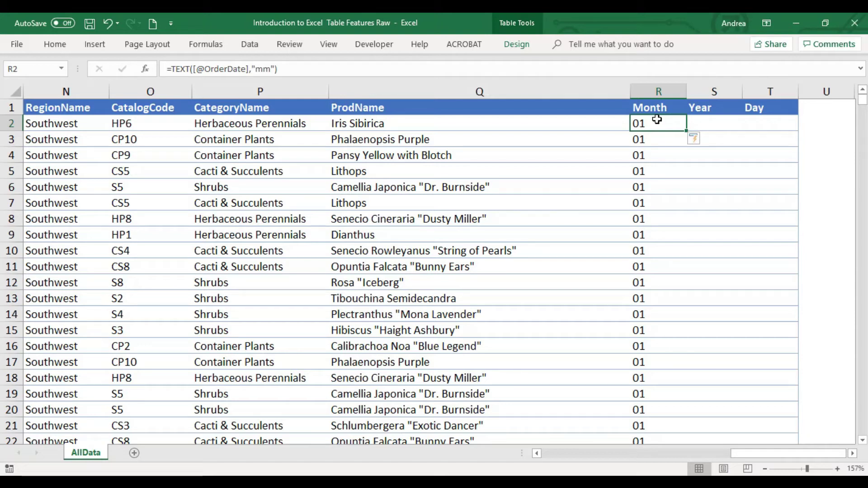
pyautogui.click(269, 68)
pyautogui.write('m')
pyautogui.press('Return')
pyautogui.press('Up')
# Try "mmmm" once more and settle on "mmm" for names like Jan
pyautogui.click(269, 68)
pyautogui.write('mm')
pyautogui.press('Return')
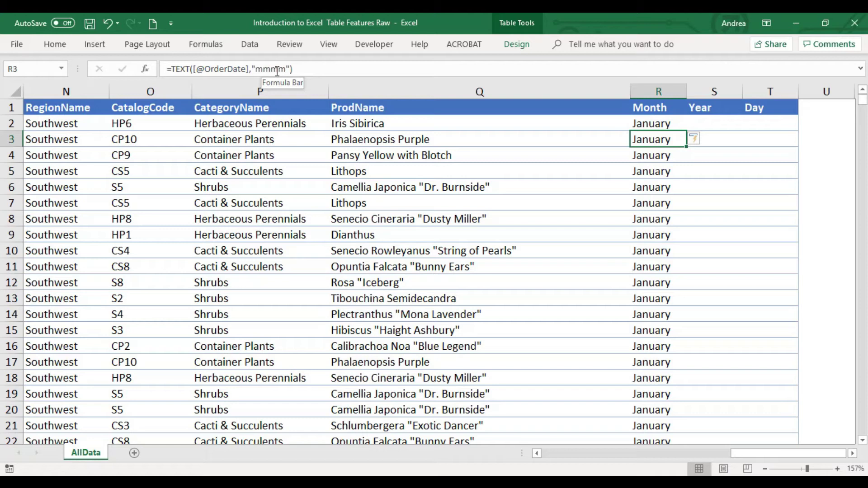
pyautogui.click(287, 69)
pyautogui.press('BackSpace')
pyautogui.press('Return')
pyautogui.press('Up')
pyautogui.press('Up')
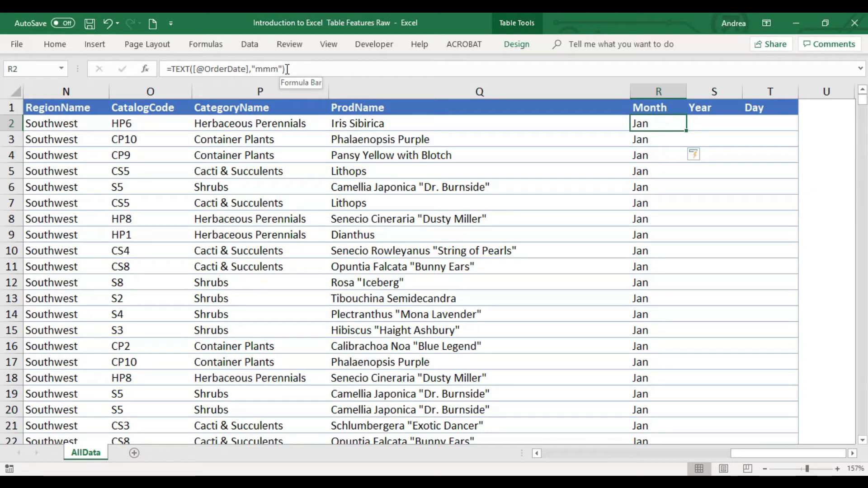
pyautogui.press('Right')
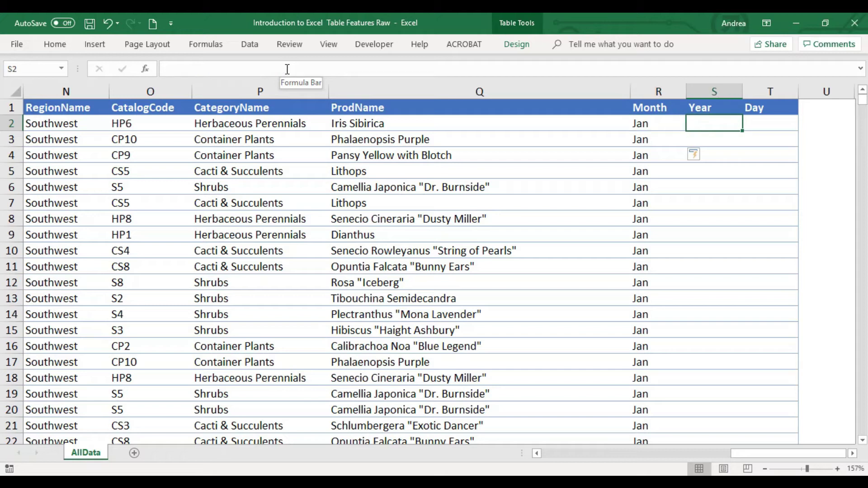
pyautogui.write('=text')
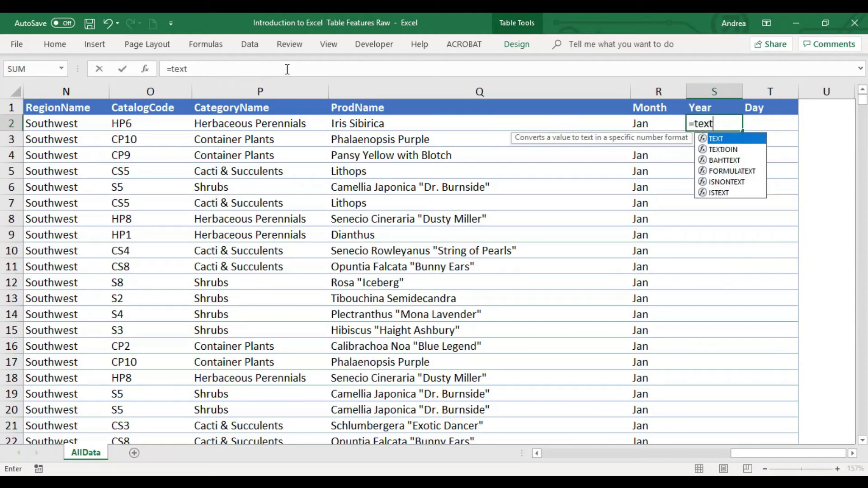
pyautogui.write('(')
pyautogui.press('Left')
pyautogui.press('Left')
pyautogui.press('Left')
pyautogui.press('Left')
pyautogui.press('Left')
pyautogui.press('Left')
pyautogui.press('Left')
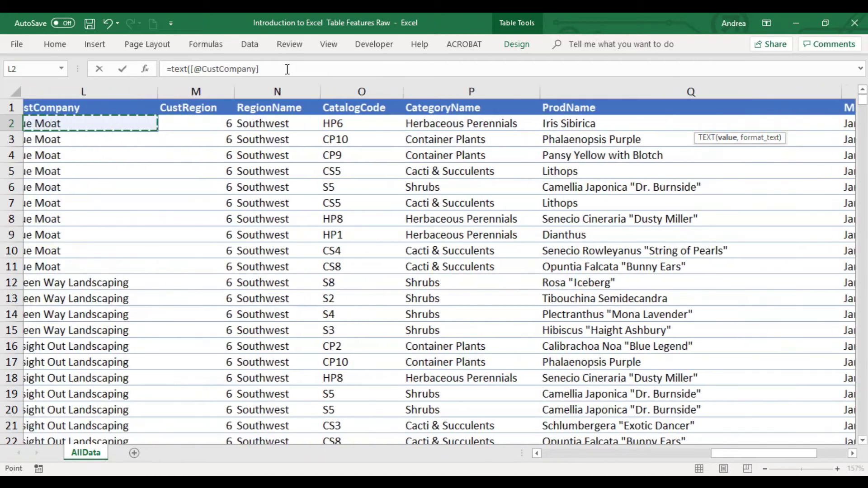
pyautogui.press('Left')
pyautogui.press('Left')
pyautogui.press('Left')
pyautogui.press('Left')
pyautogui.press('Left')
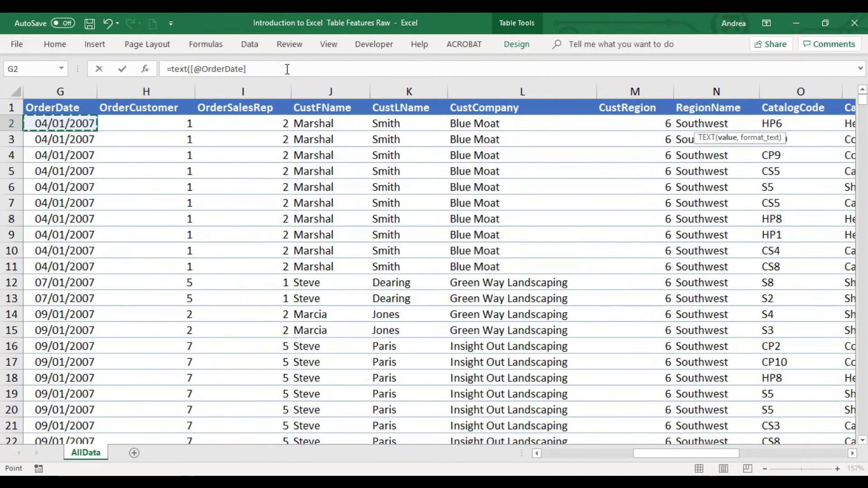
pyautogui.write(',"')
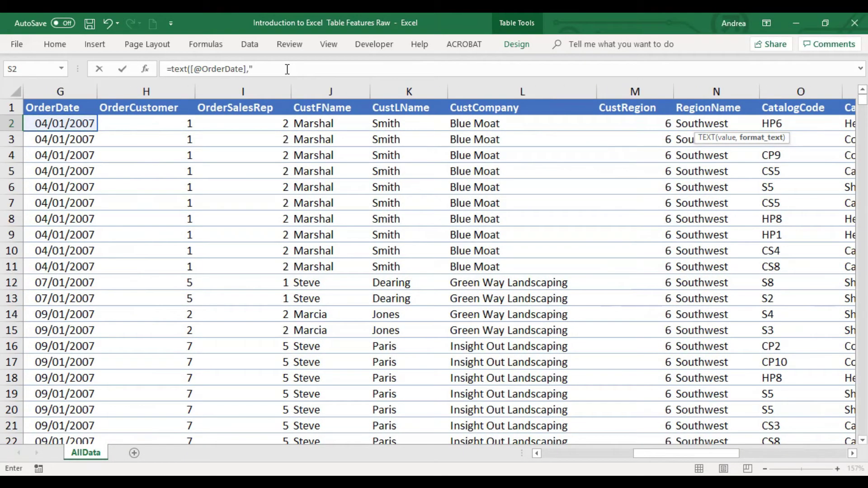
pyautogui.write('yyyy")')
pyautogui.press('Return')
pyautogui.press('Up')
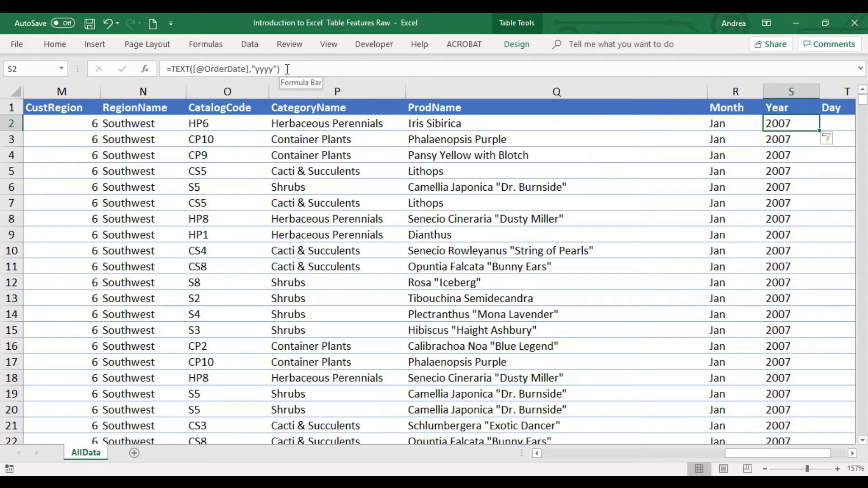
# Check the four-digit years down to row 5576 and back to the top
pyautogui.press('Down')
pyautogui.press('Down')
pyautogui.press('Down')
pyautogui.press('Down')
pyautogui.press('Down')
pyautogui.press('Right')
pyautogui.press('Right')
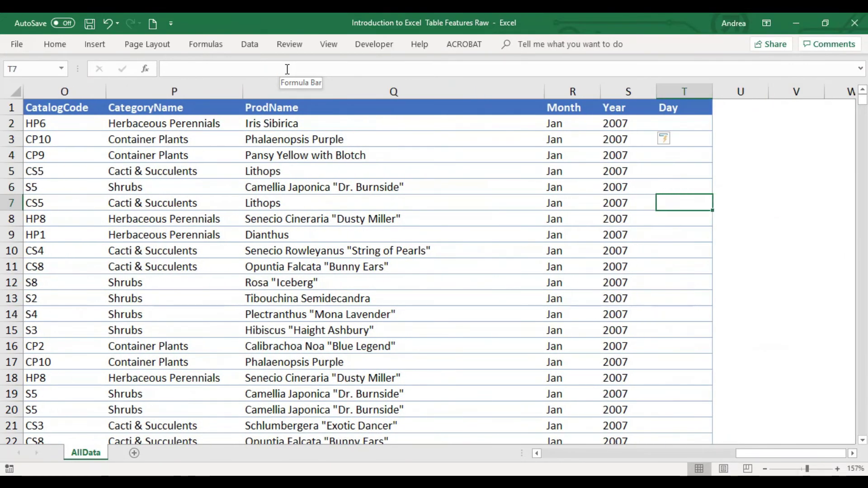
pyautogui.press('Left')
pyautogui.press('Left')
pyautogui.press('Up')
pyautogui.press('Up')
pyautogui.press('Up')
pyautogui.press('Up')
pyautogui.press('Up')
pyautogui.press('Down')
pyautogui.press('Down')
pyautogui.press('Down')
pyautogui.press('Down')
pyautogui.press('Down')
pyautogui.press('Down')
pyautogui.press('Down')
pyautogui.press('Down')
pyautogui.press('Down')
pyautogui.press('Down')
pyautogui.press('Down')
pyautogui.press('Down')
pyautogui.press('Down')
pyautogui.press('Down')
pyautogui.press('Down')
pyautogui.press('Down')
pyautogui.press('Down')
pyautogui.press('Down')
pyautogui.press('Down')
pyautogui.press('Down')
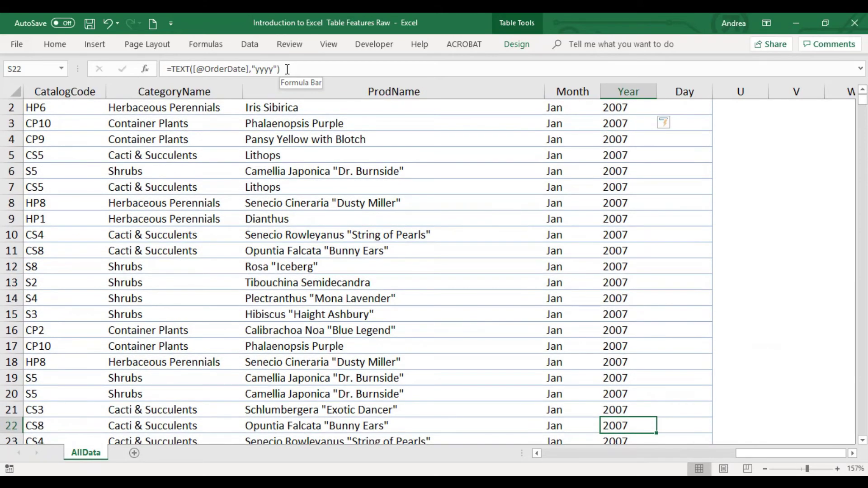
pyautogui.press('Down')
pyautogui.press('Down')
pyautogui.press('Down')
pyautogui.hotkey('ctrl', 'Down')
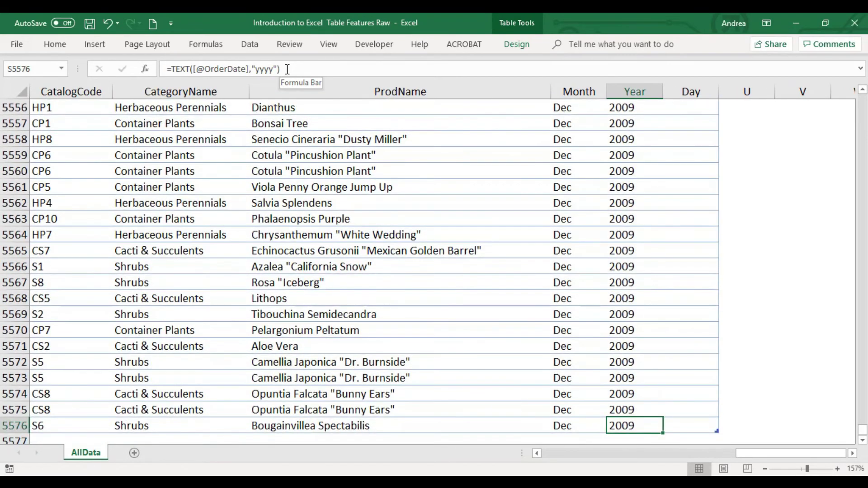
pyautogui.scroll(-2, 624, 276)
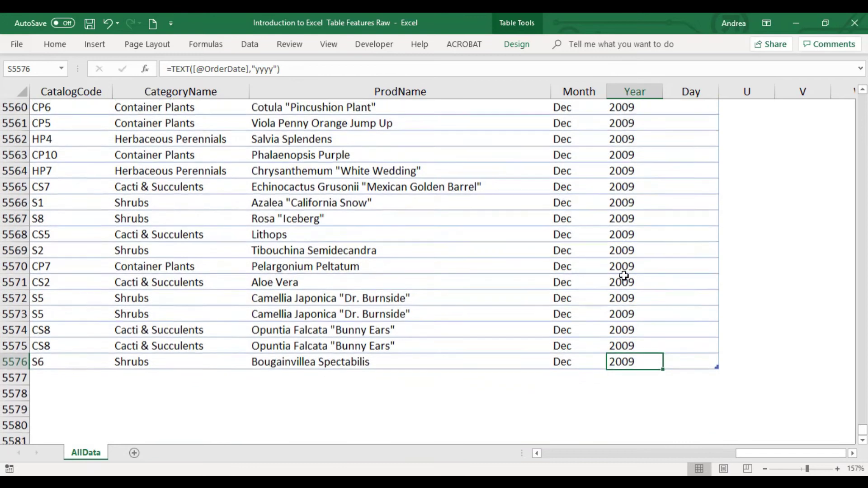
pyautogui.hotkey('ctrl', 'Up')
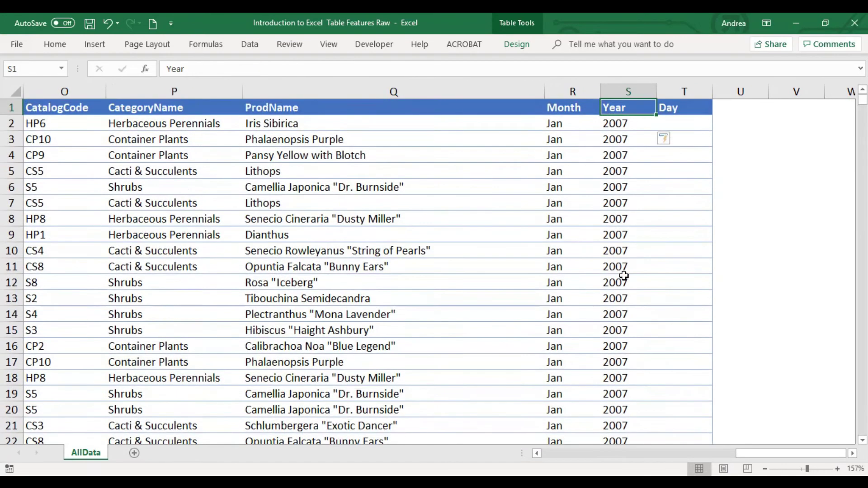
pyautogui.press('Down')
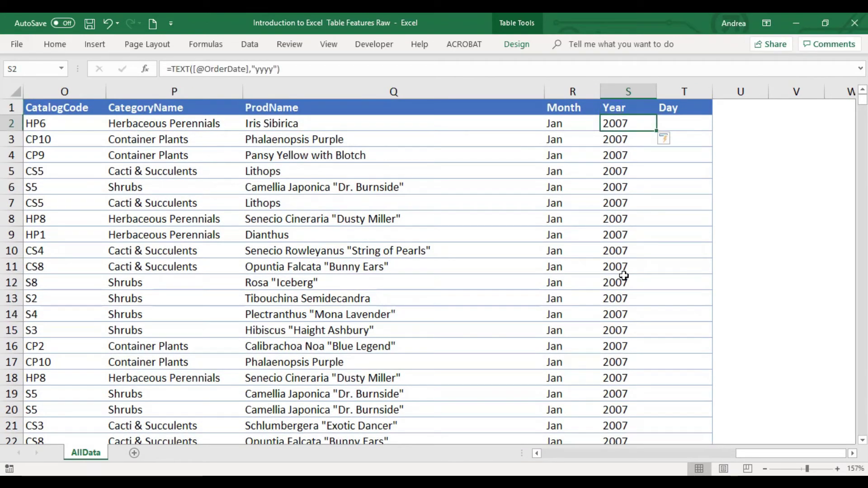
pyautogui.press('Right')
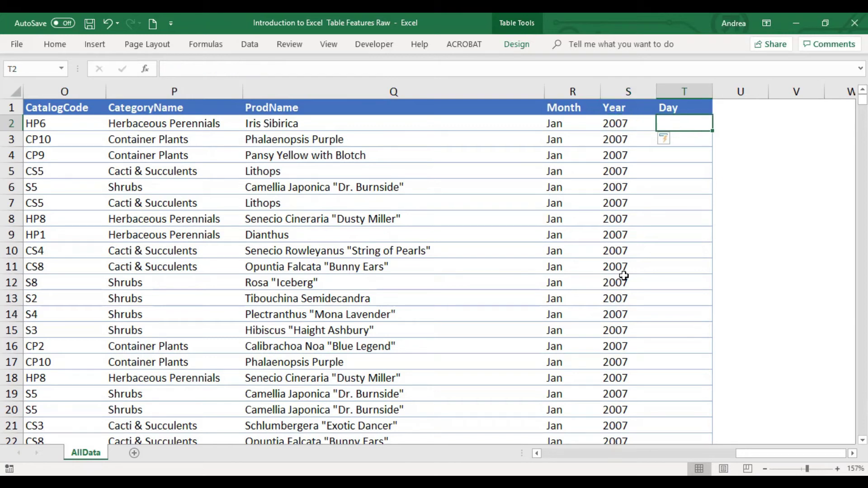
pyautogui.write('=text(')
pyautogui.press('Left')
pyautogui.press('Left')
pyautogui.press('Left')
pyautogui.press('Left')
pyautogui.press('Left')
pyautogui.press('Left')
pyautogui.press('Left')
pyautogui.press('Left')
pyautogui.press('Left')
pyautogui.press('Left')
pyautogui.press('Left')
pyautogui.press('Left')
pyautogui.press('Left')
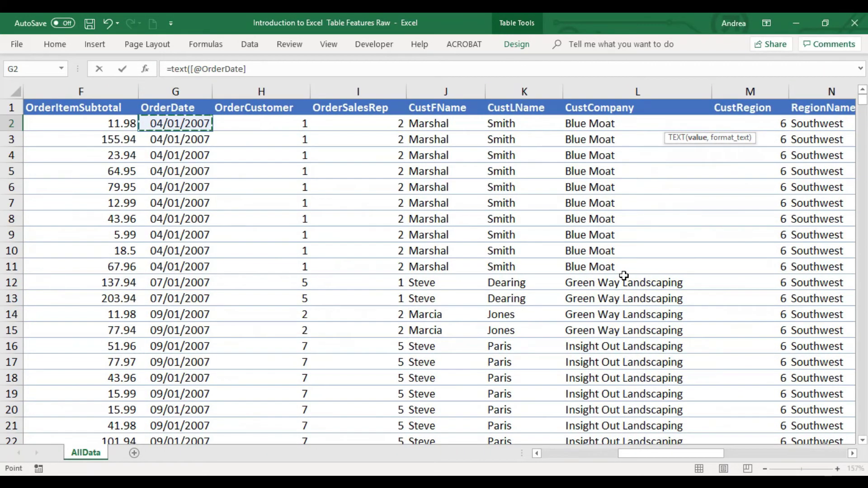
pyautogui.write(',')
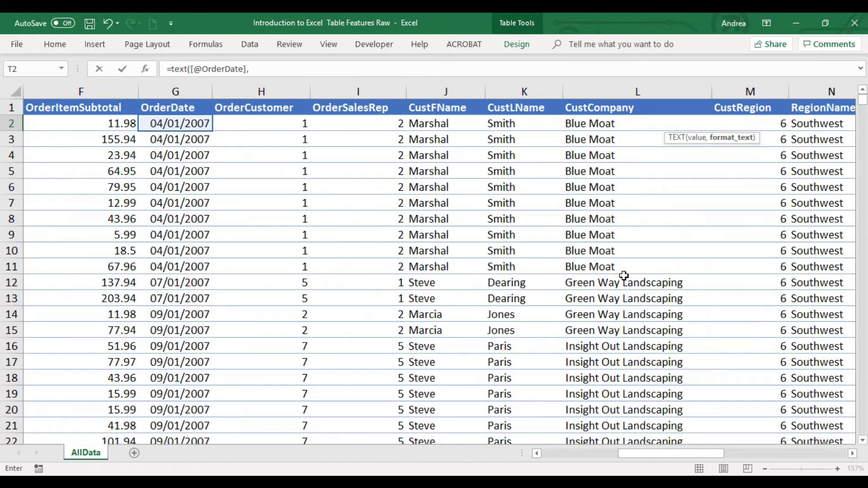
pyautogui.write('"dddd")')
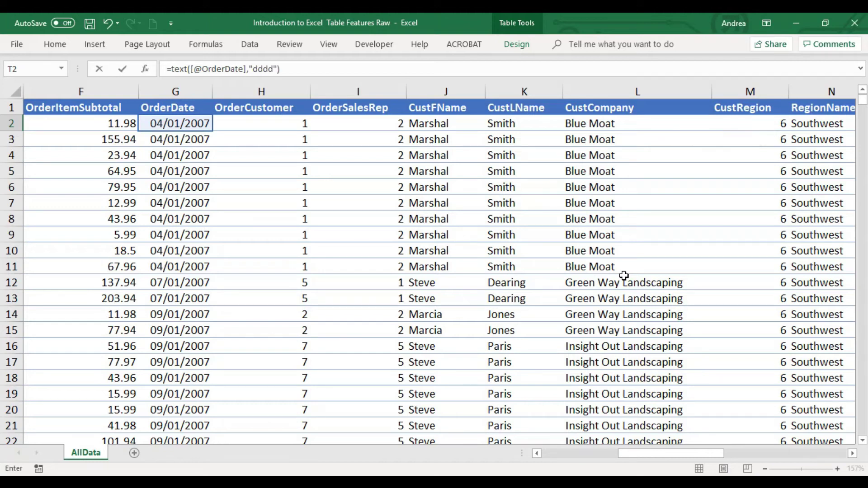
pyautogui.press('Return')
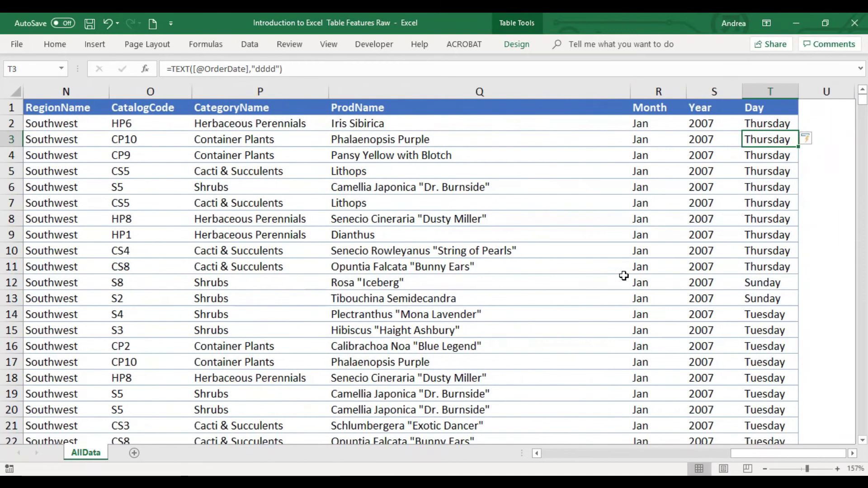
pyautogui.press('Up')
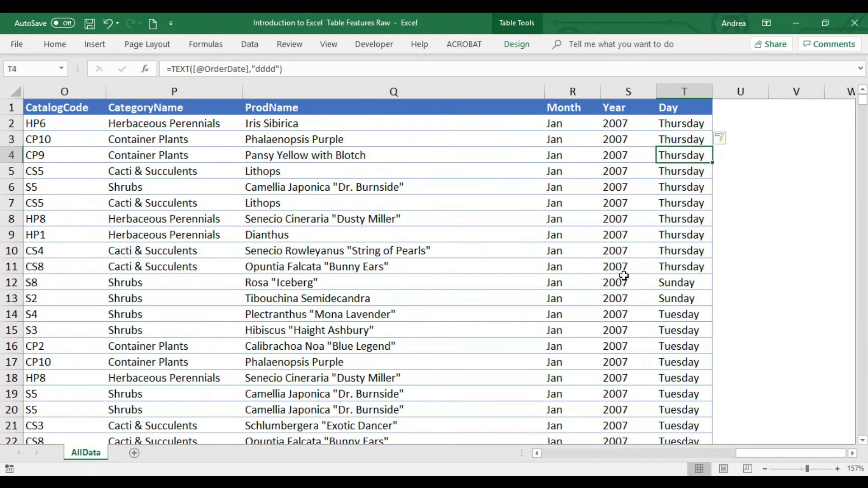
pyautogui.press('Up')
pyautogui.press('Up')
pyautogui.press('Up')
pyautogui.press('Down')
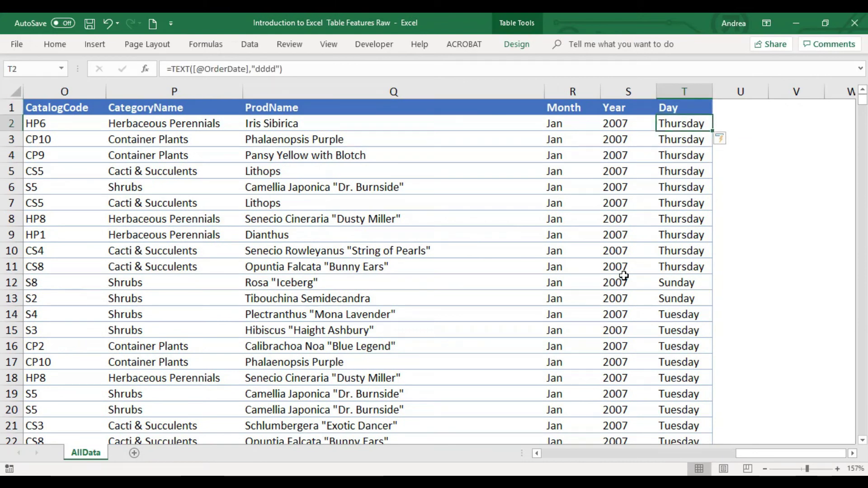
# Change the Day format code to "ddd" for abbreviations like Thu, Sun, Tue
pyautogui.click(391, 199)
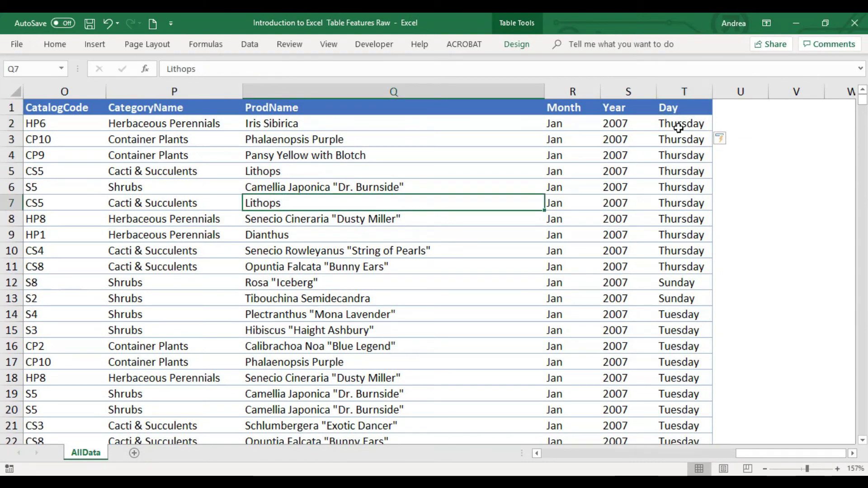
pyautogui.click(682, 125)
pyautogui.click(278, 64)
pyautogui.press('BackSpace')
pyautogui.hotkey('ctrl', 'Return')
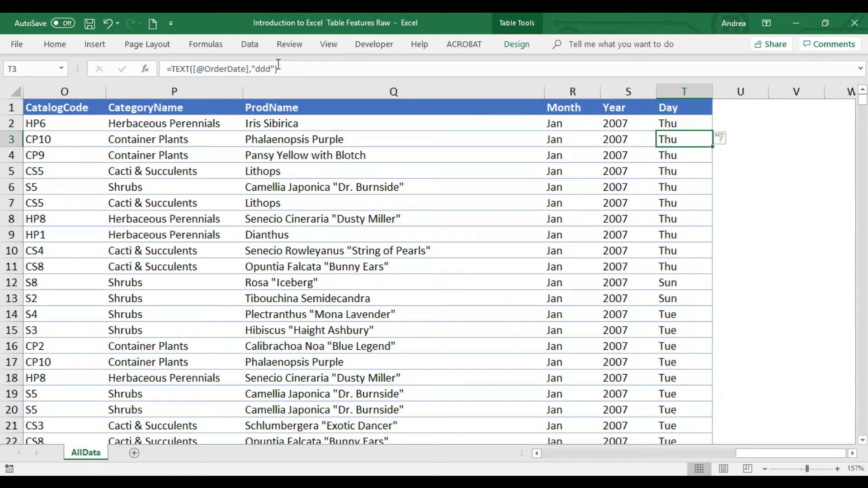
pyautogui.press('Up')
pyautogui.press('Right')
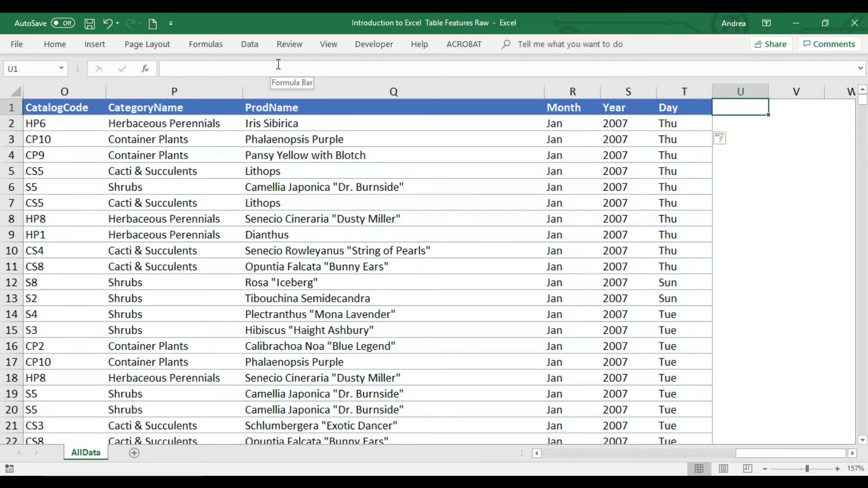
pyautogui.write('Example')
pyautogui.press('Return')
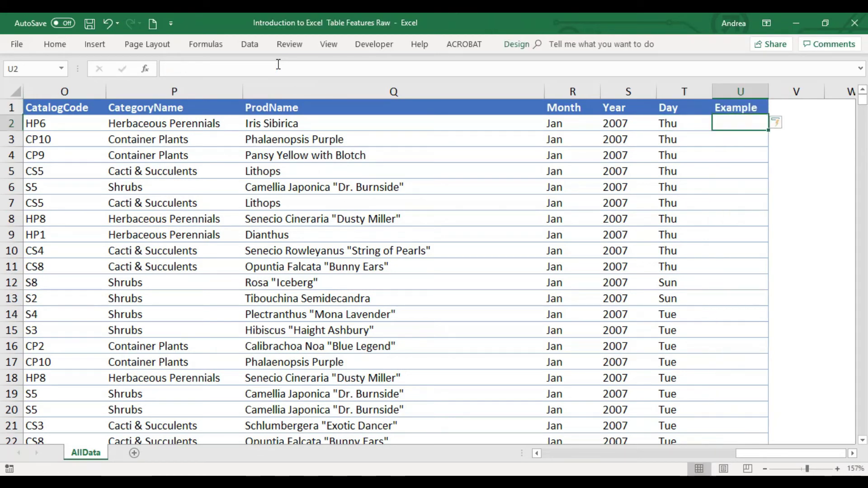
pyautogui.write('=text(')
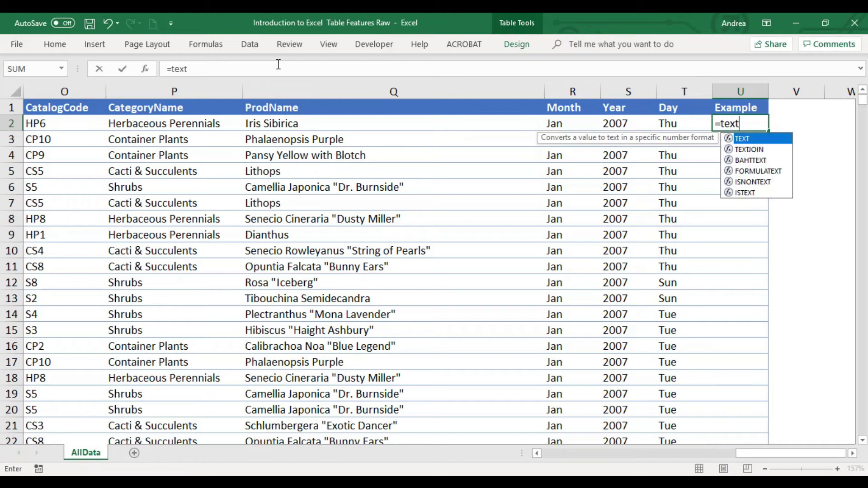
pyautogui.press('Left')
pyautogui.press('Left')
pyautogui.press('Left')
pyautogui.press('Left')
pyautogui.press('Left')
pyautogui.press('Left')
pyautogui.press('Left')
pyautogui.press('Left')
pyautogui.press('Left')
pyautogui.press('Left')
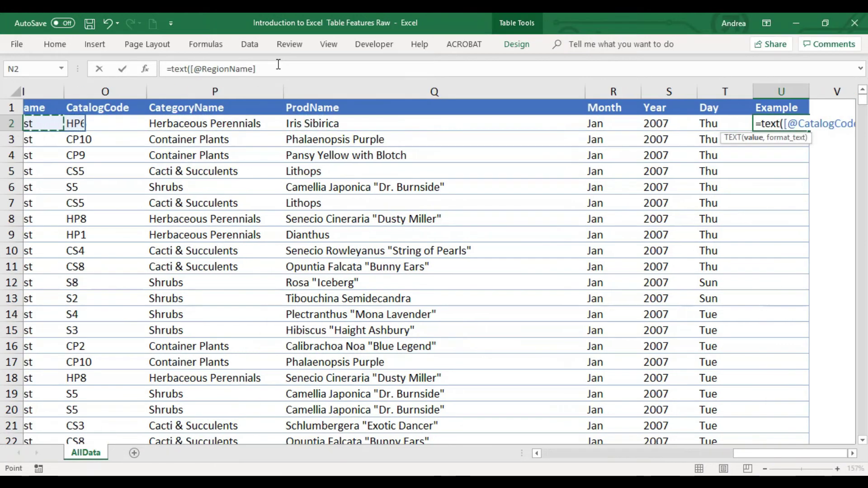
pyautogui.press('Left')
pyautogui.press('Left')
pyautogui.press('Left')
pyautogui.press('Left')
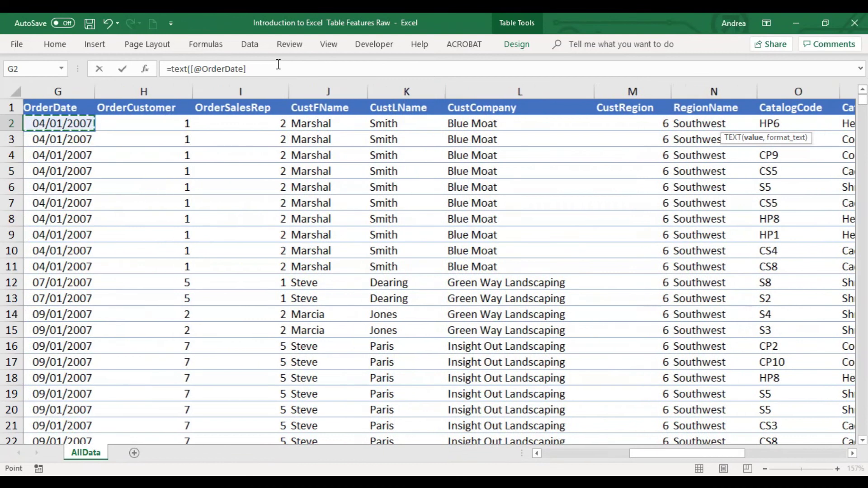
pyautogui.write(',"')
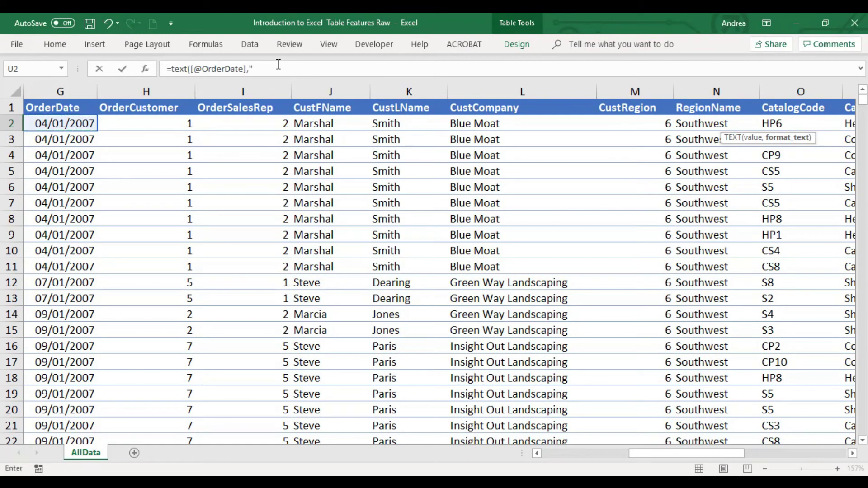
pyautogui.write('Mmmm dd, ')
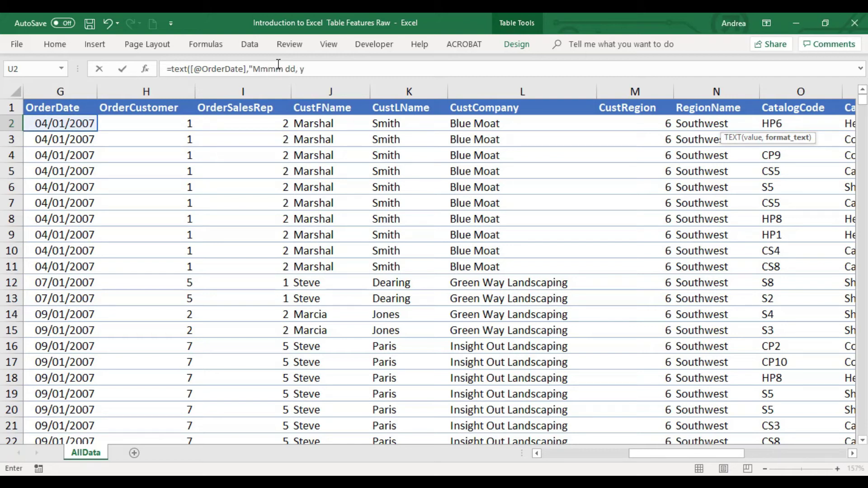
pyautogui.write('yyyy,')
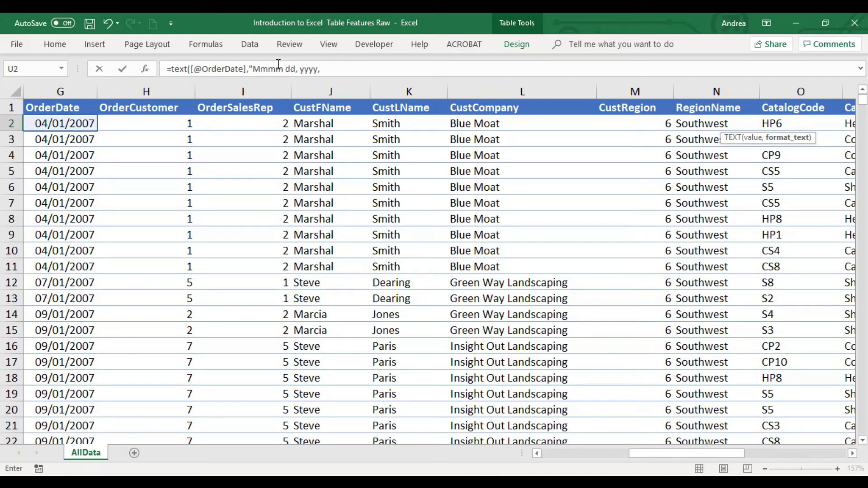
pyautogui.write(' dddd')
pyautogui.press('Return')
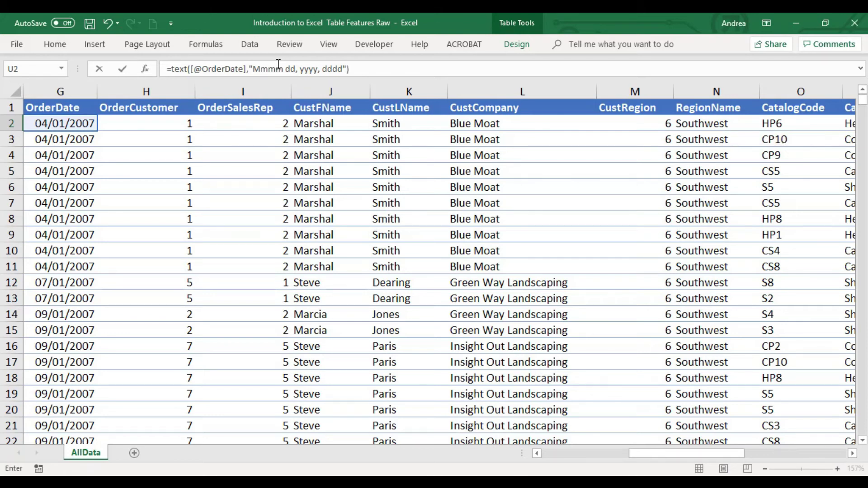
pyautogui.press('Right')
pyautogui.press('Right')
pyautogui.press('Left')
pyautogui.press('Left')
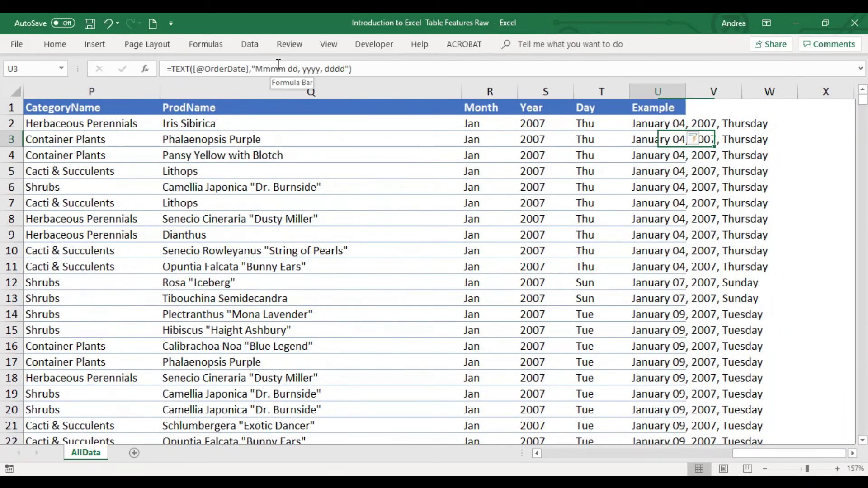
# Widen the Example column, then inspect the month, day, year and weekday codes in U2's format string
pyautogui.press('Up')
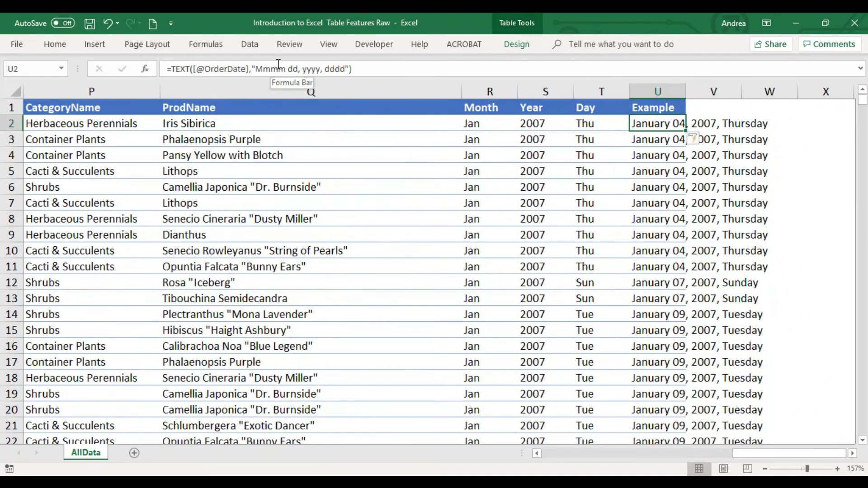
pyautogui.doubleClick(686, 87)
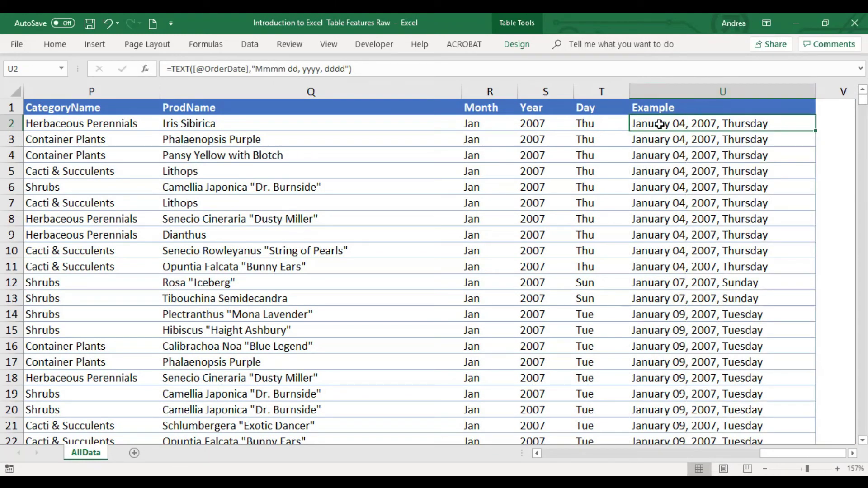
pyautogui.doubleClick(287, 74)
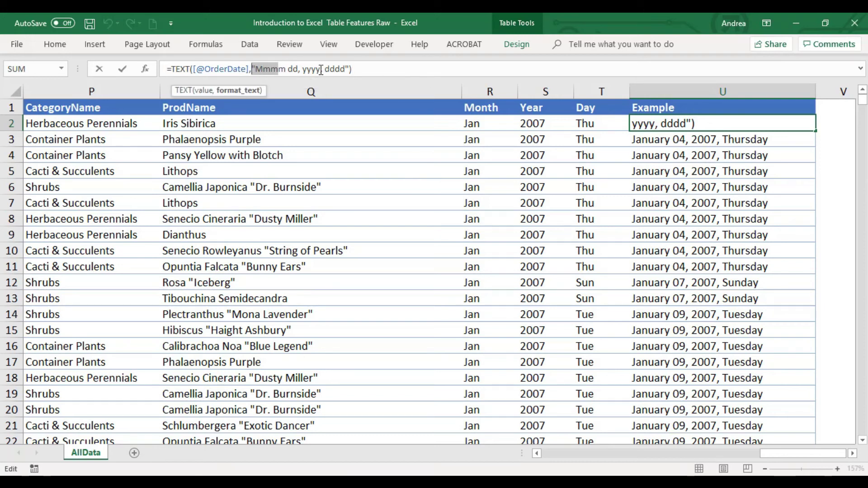
pyautogui.doubleClick(293, 69)
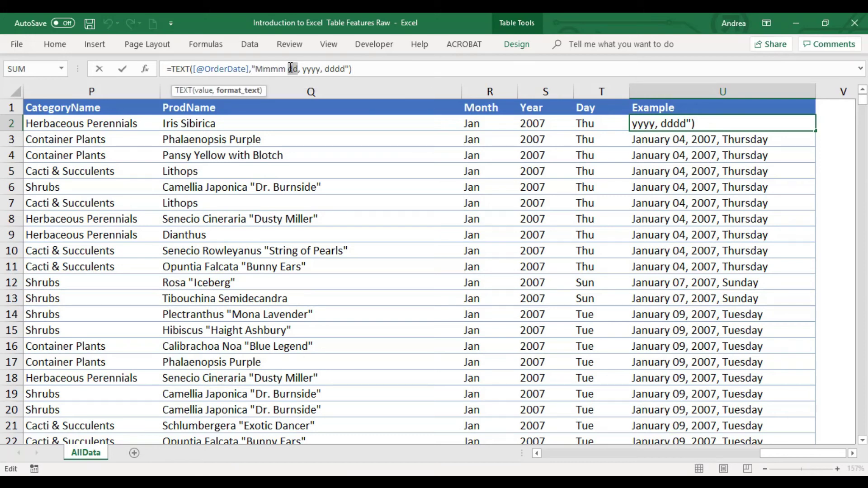
pyautogui.doubleClick(302, 69)
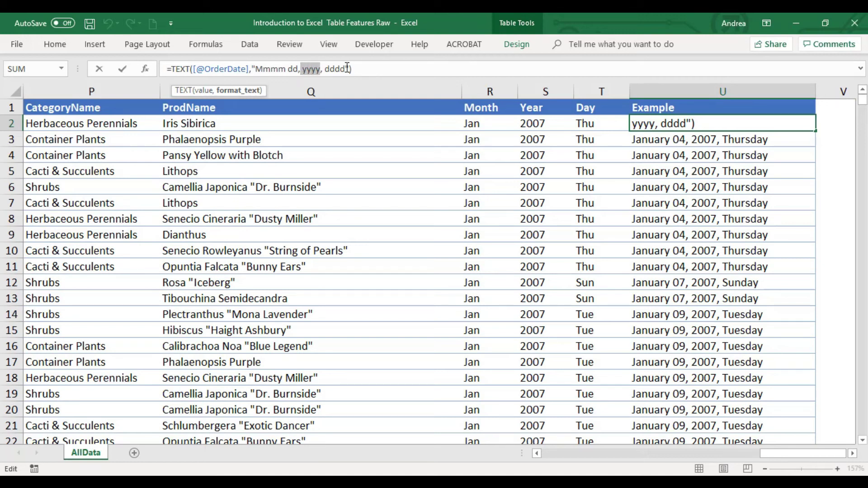
pyautogui.moveTo(347, 68); pyautogui.dragTo(324, 68)
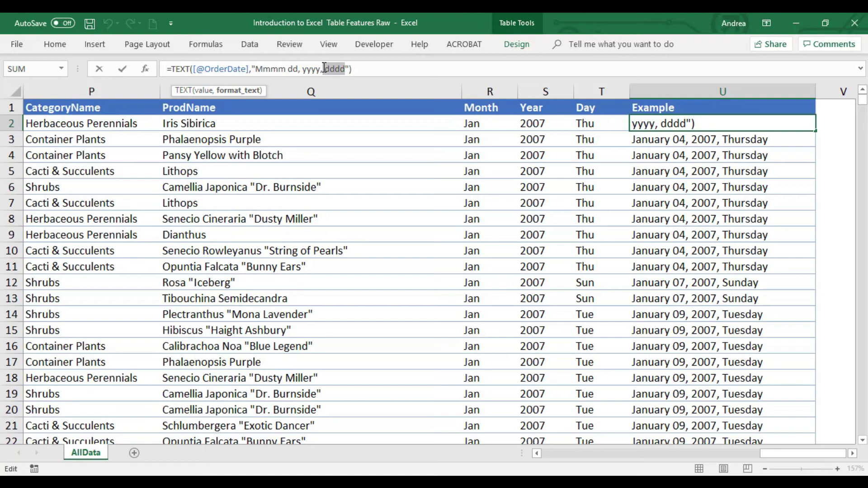
pyautogui.press('Escape')
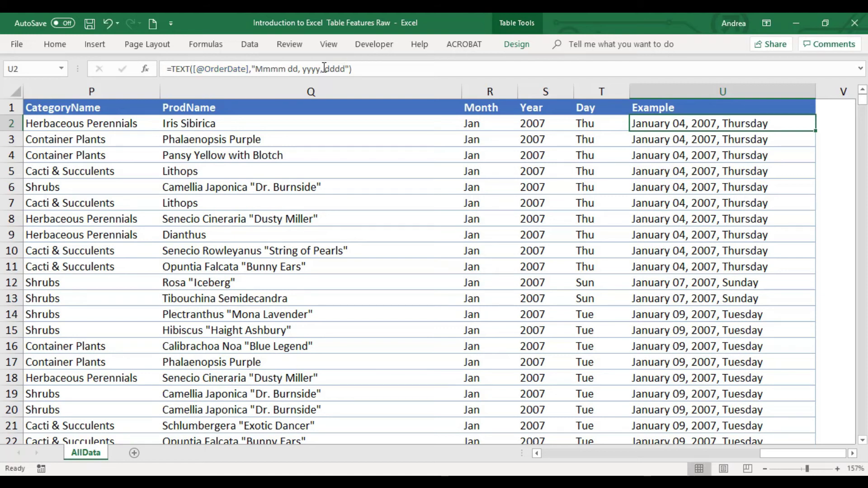
# Change U2's format string to "Mmm dd, 'yy, ddd" so dates read like Jan 04, '07, Thu
pyautogui.click(273, 68)
pyautogui.press('BackSpace')
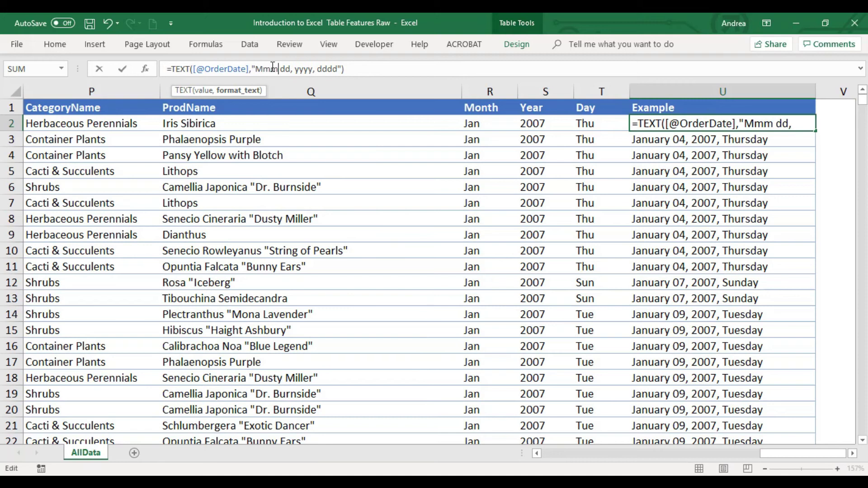
pyautogui.press('Right')
pyautogui.press('Right')
pyautogui.press('Right')
pyautogui.press('Right')
pyautogui.press('Right')
pyautogui.press('Right')
pyautogui.press('Right')
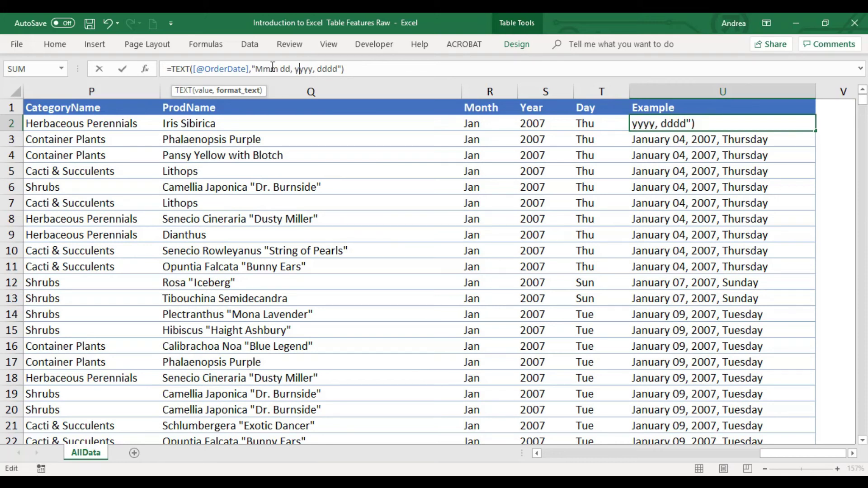
pyautogui.press('BackSpace')
pyautogui.press('BackSpace')
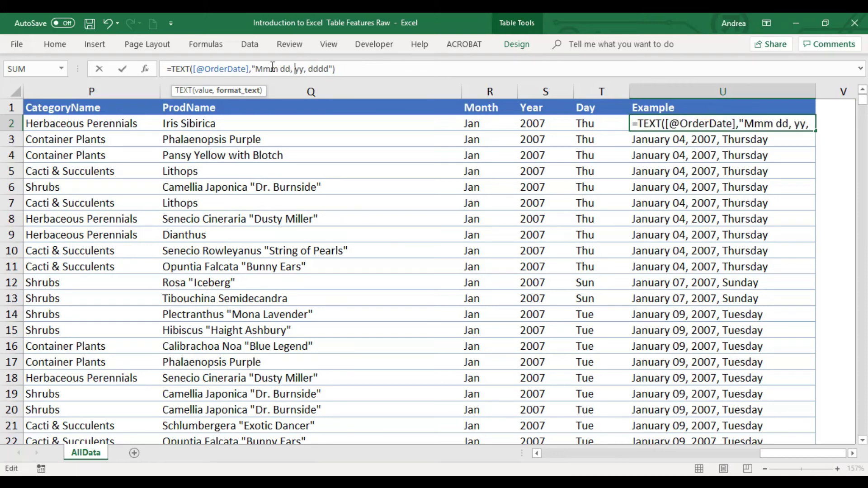
pyautogui.click(298, 69)
pyautogui.write("'")
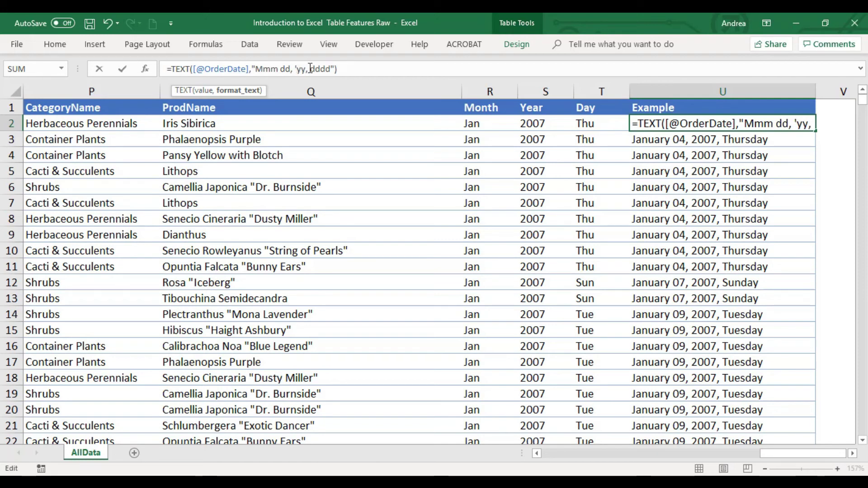
pyautogui.click(327, 68)
pyautogui.press('BackSpace')
pyautogui.press('BackSpace')
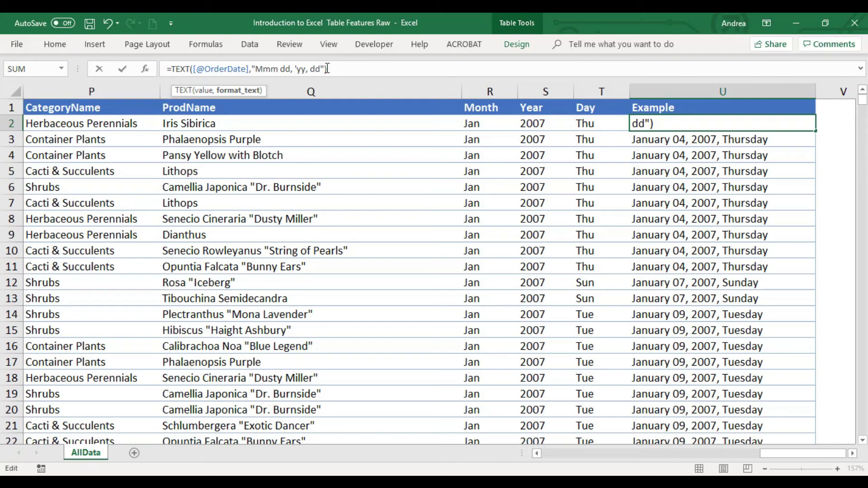
pyautogui.write('d')
pyautogui.press('Return')
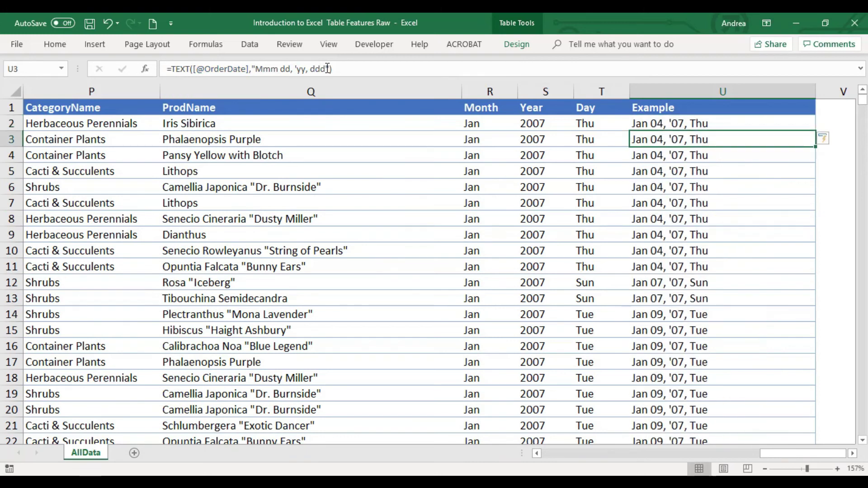
pyautogui.click(726, 123)
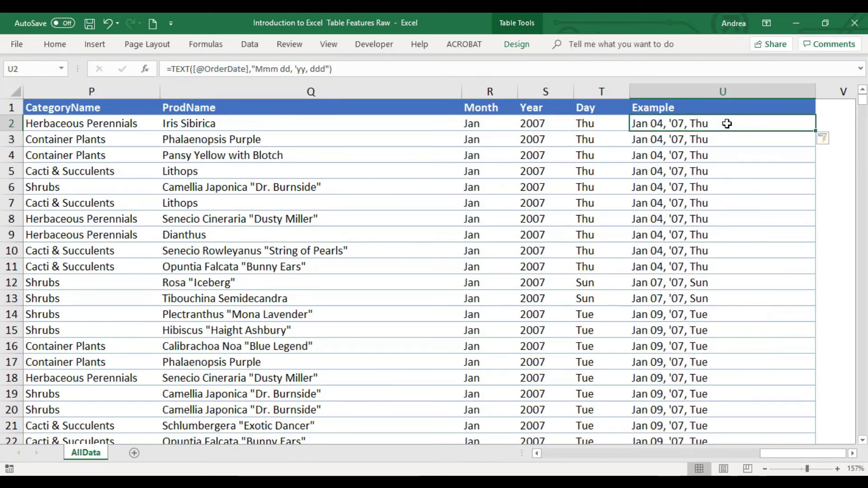
# Replace the Example formula's format string with "mm/dd/yy" to show dates like 01/04/07
pyautogui.click(312, 68)
pyautogui.doubleClick(312, 67)
pyautogui.moveTo(312, 68); pyautogui.dragTo(253, 66)
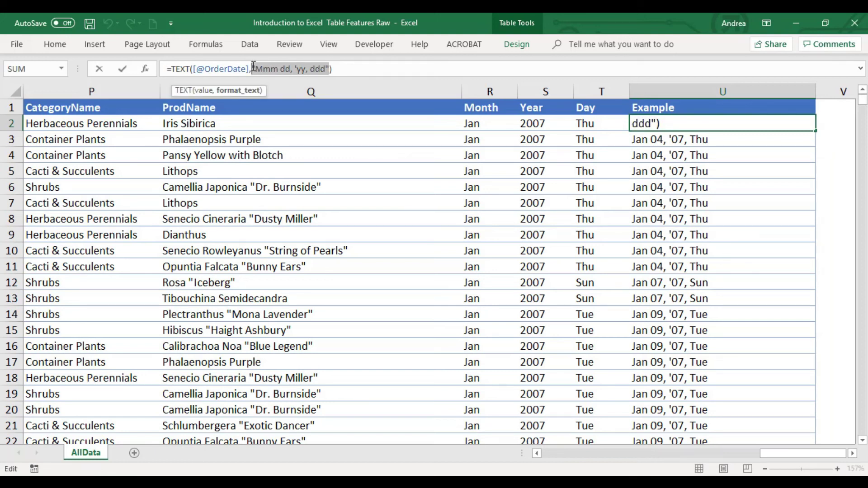
pyautogui.press('Delete')
pyautogui.write('mm')
pyautogui.write('/dd/')
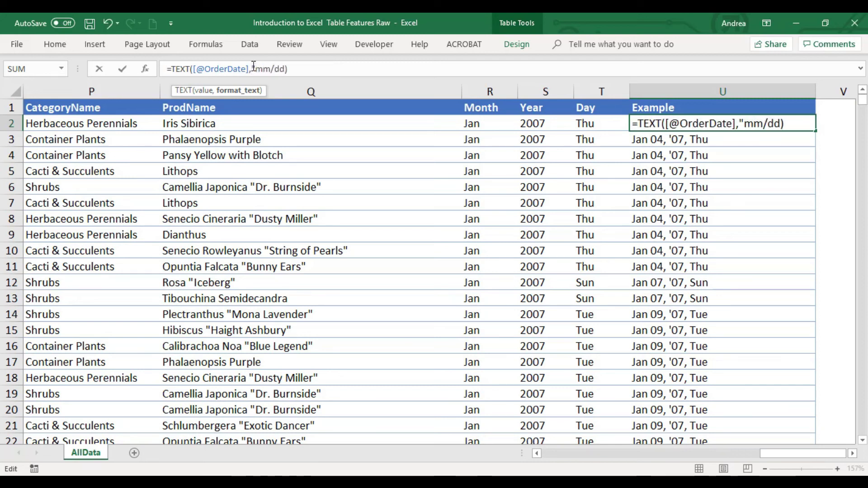
pyautogui.write('yy"')
pyautogui.press('Return')
pyautogui.press('Up')
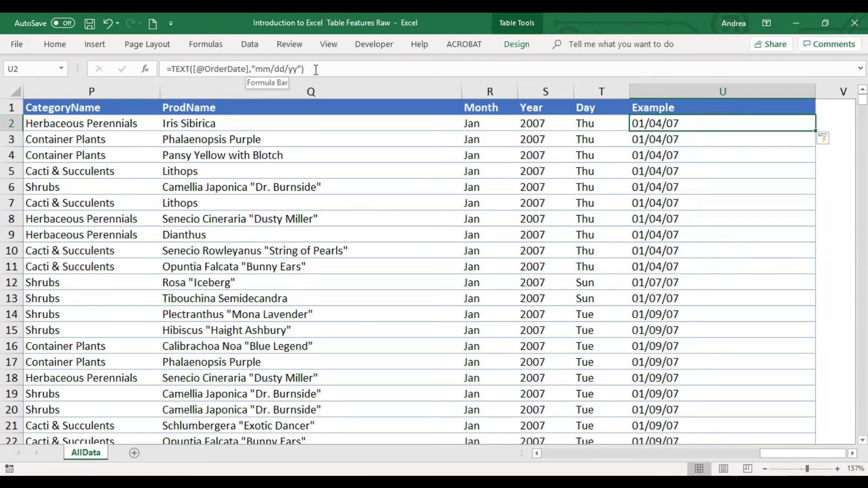
# Delete the temporary Example column U from the table
pyautogui.rightClick(657, 89)
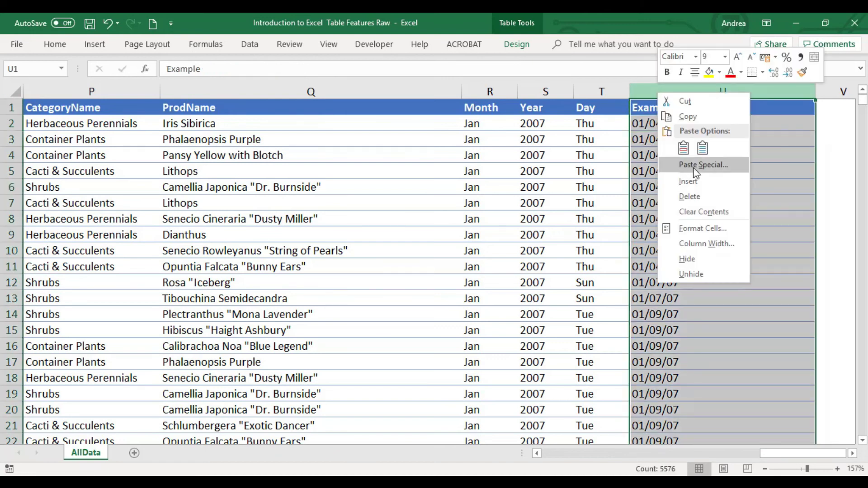
pyautogui.click(709, 197)
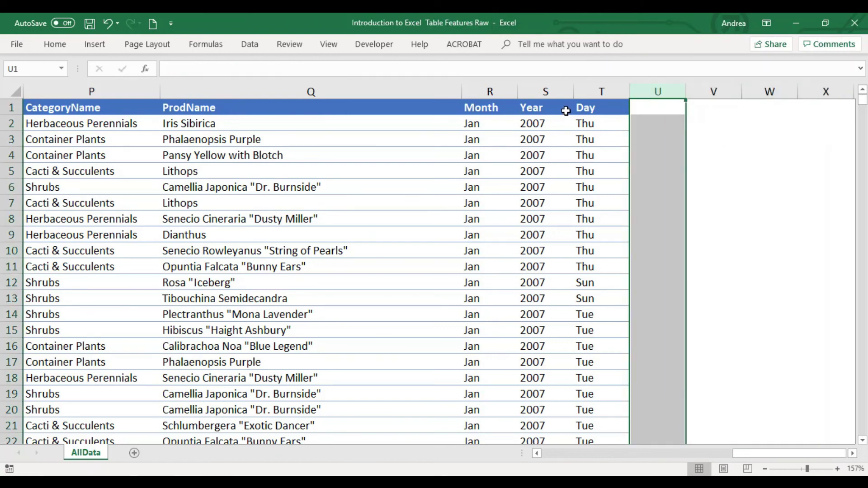
pyautogui.click(565, 110)
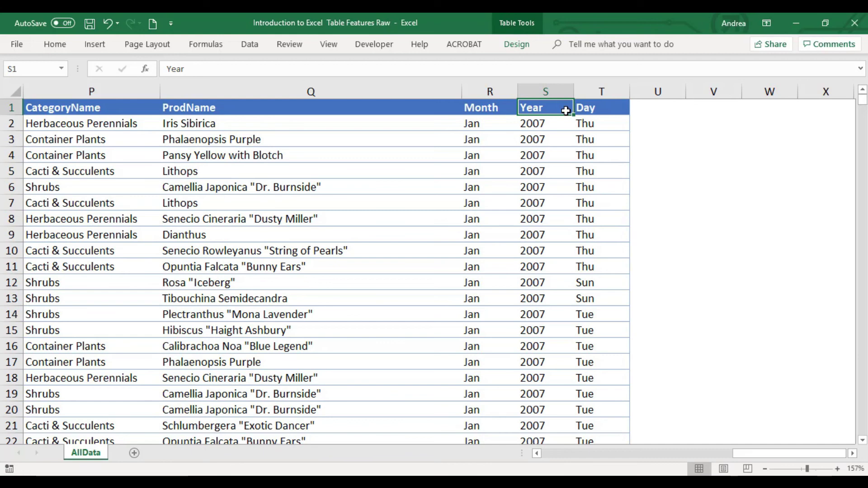
# Review the table's remaining headers and check the Month formula in R2
pyautogui.hotkey('ctrl', 'Home')
pyautogui.keyDown('ctrl'); pyautogui.scroll(-3, 519, 217); pyautogui.keyUp('ctrl')
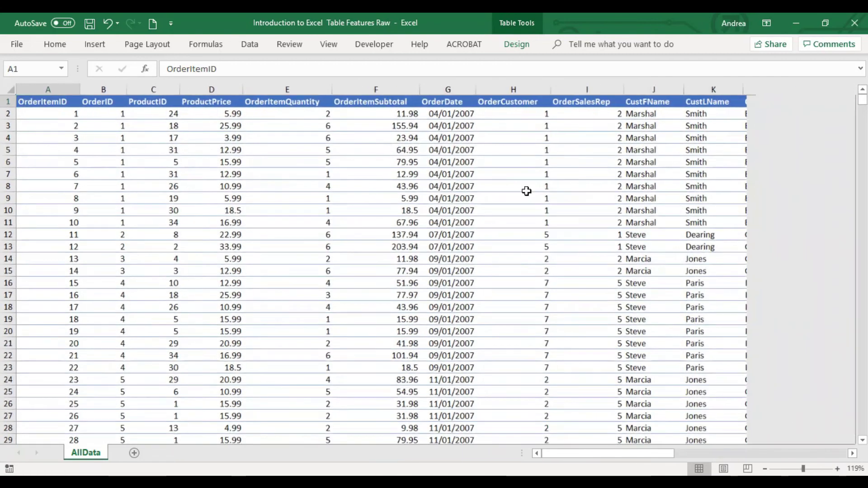
pyautogui.press('Right')
pyautogui.press('Right')
pyautogui.press('Right')
pyautogui.press('Right')
pyautogui.press('Right')
pyautogui.press('Right')
pyautogui.press('Right')
pyautogui.press('Right')
pyautogui.press('Right')
pyautogui.press('Right')
pyautogui.press('Right')
pyautogui.press('Right')
pyautogui.press('Right')
pyautogui.press('Right')
pyautogui.press('Right')
pyautogui.press('Right')
pyautogui.press('Right')
pyautogui.press('Right')
pyautogui.press('Right')
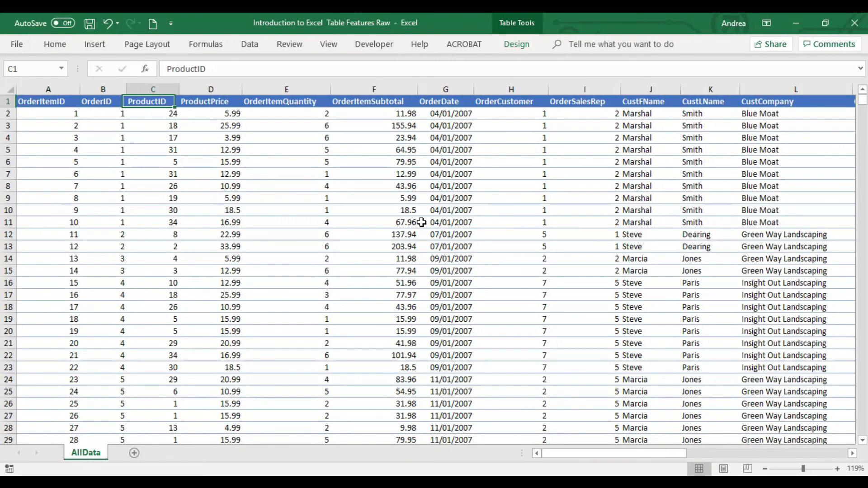
pyautogui.press('Right')
pyautogui.press('Right')
pyautogui.press('Right')
pyautogui.press('Left')
pyautogui.press('Left')
pyautogui.press('Left')
pyautogui.press('Left')
pyautogui.press('Left')
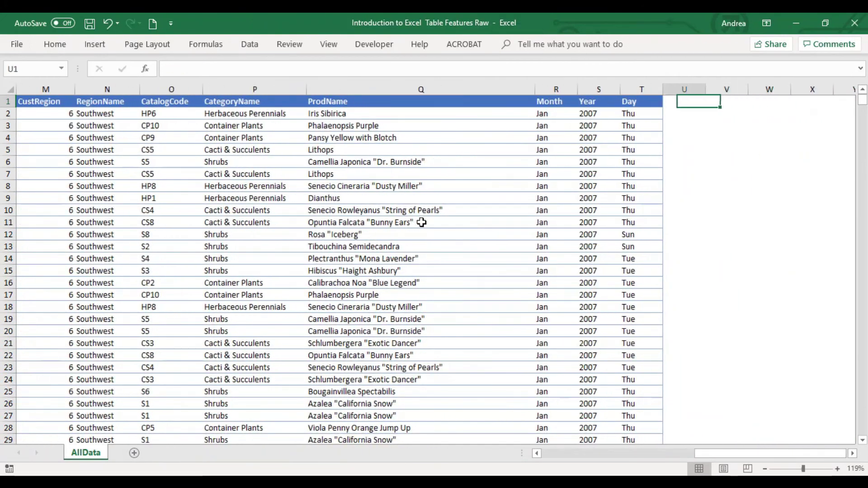
pyautogui.press('Down')
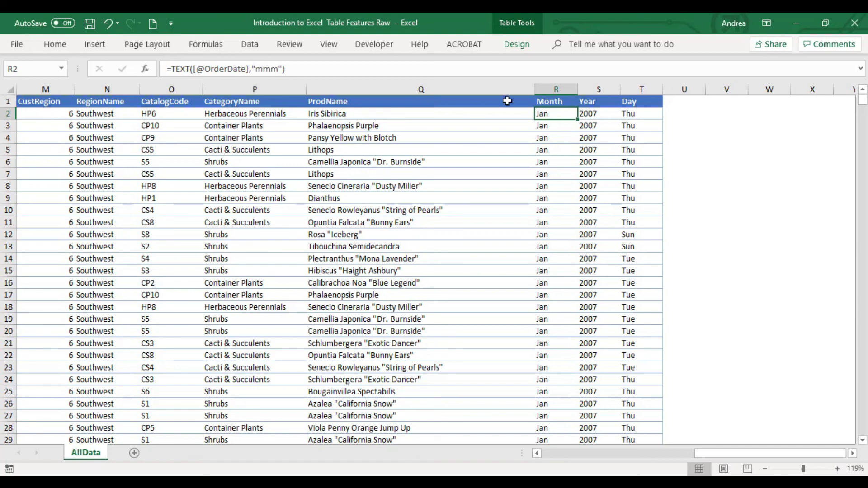
pyautogui.click(556, 100)
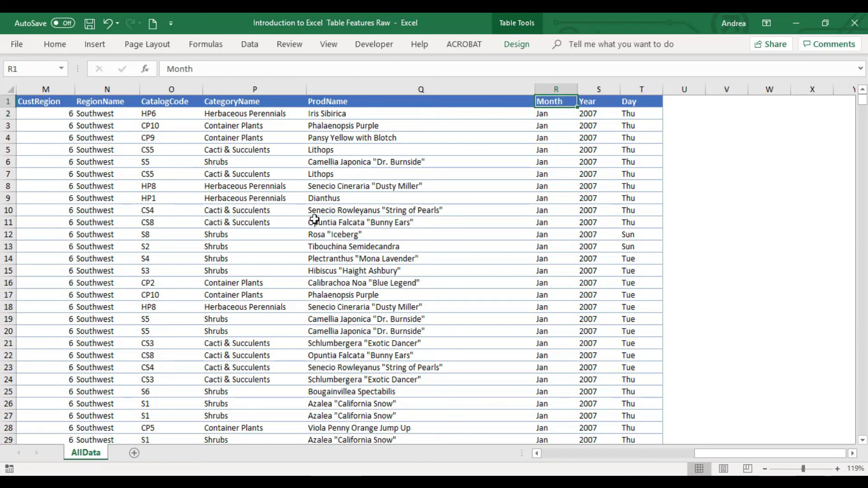
pyautogui.click(284, 103)
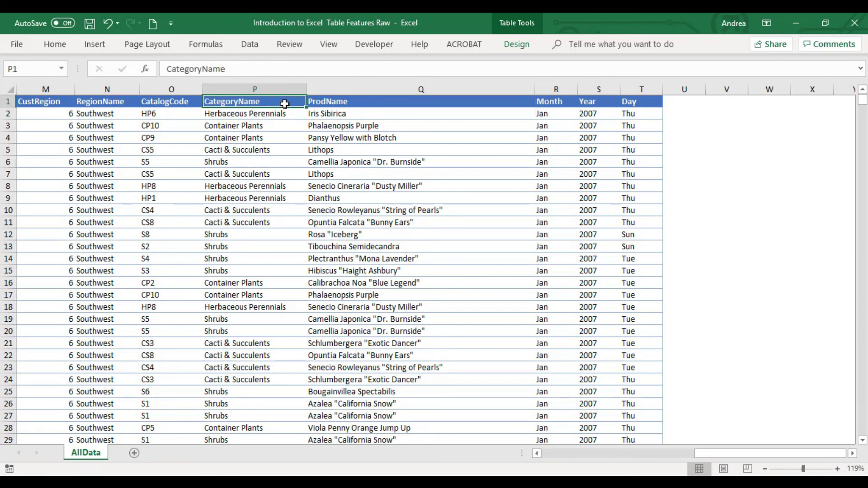
pyautogui.click(557, 89)
pyautogui.click(570, 103)
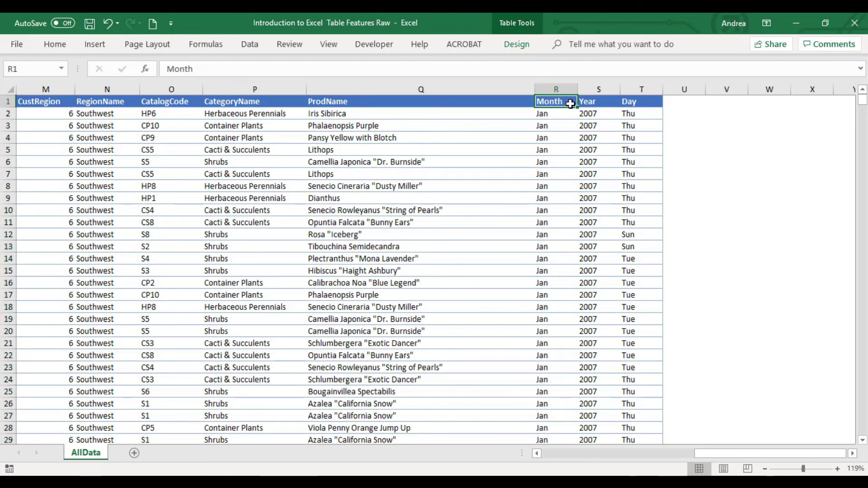